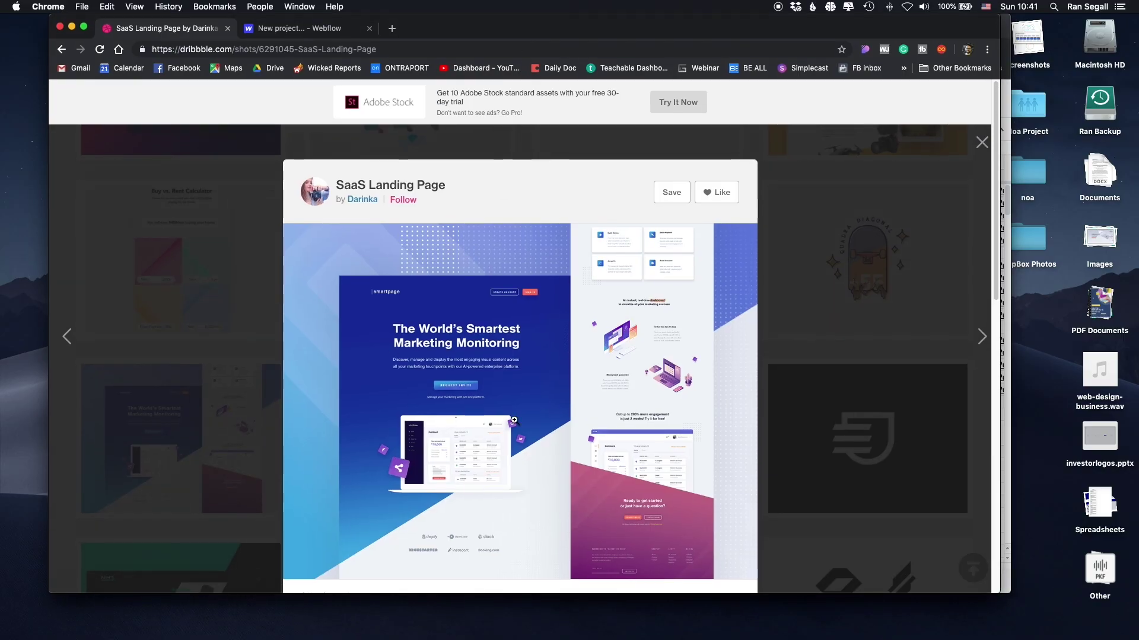
Close the SaaS Landing Page shot on Dribbble and look through the Swag Shop shot
{"action": "scroll", "coordinate": [337, 509], "scroll_direction": "down", "scroll_amount": 1}
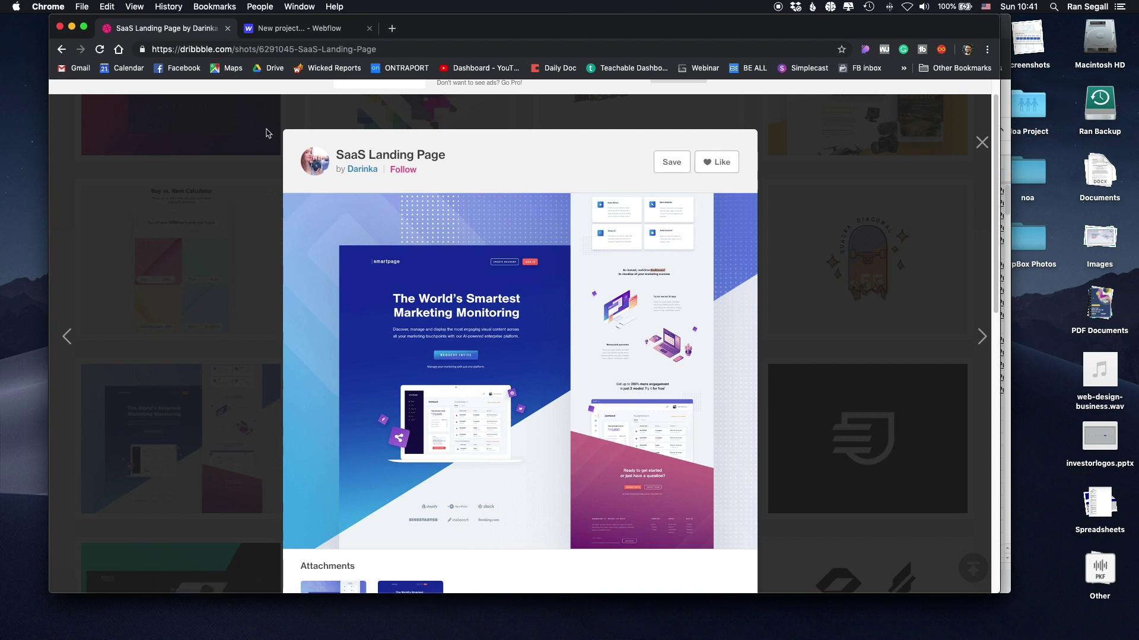
{"action": "left_click", "coordinate": [175, 254]}
{"action": "left_click", "coordinate": [448, 252]}
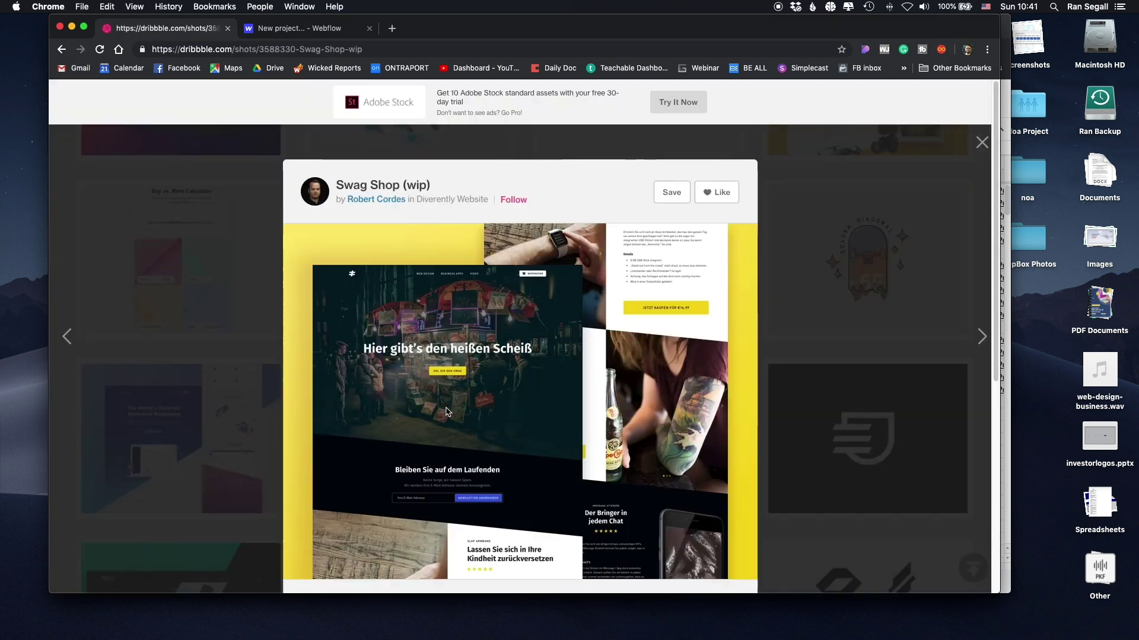
{"action": "scroll", "coordinate": [533, 475], "scroll_direction": "down", "scroll_amount": 1}
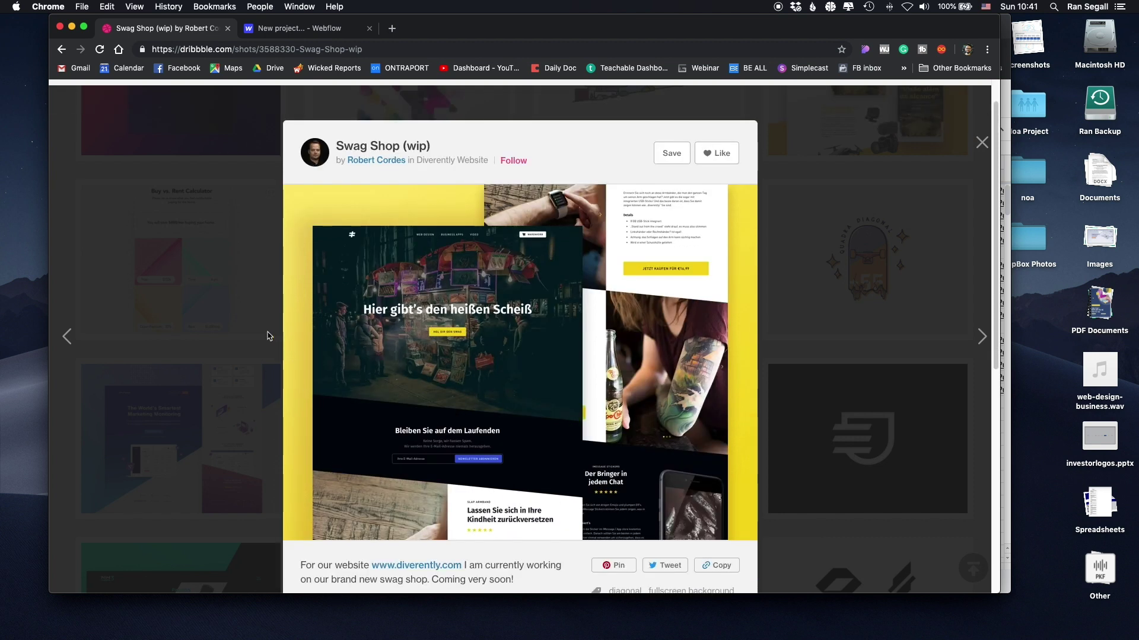
Go back to the results and reopen the SaaS Landing Page shot
{"action": "left_click", "coordinate": [261, 463]}
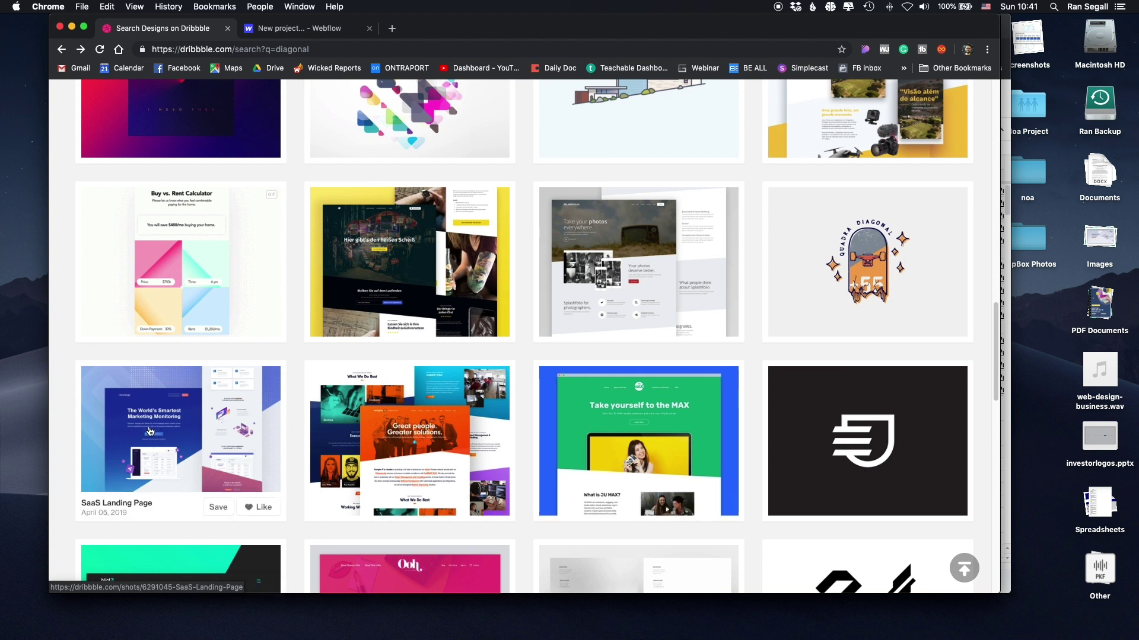
{"action": "left_click", "coordinate": [193, 397]}
{"action": "scroll", "coordinate": [381, 436], "scroll_direction": "down", "scroll_amount": 2}
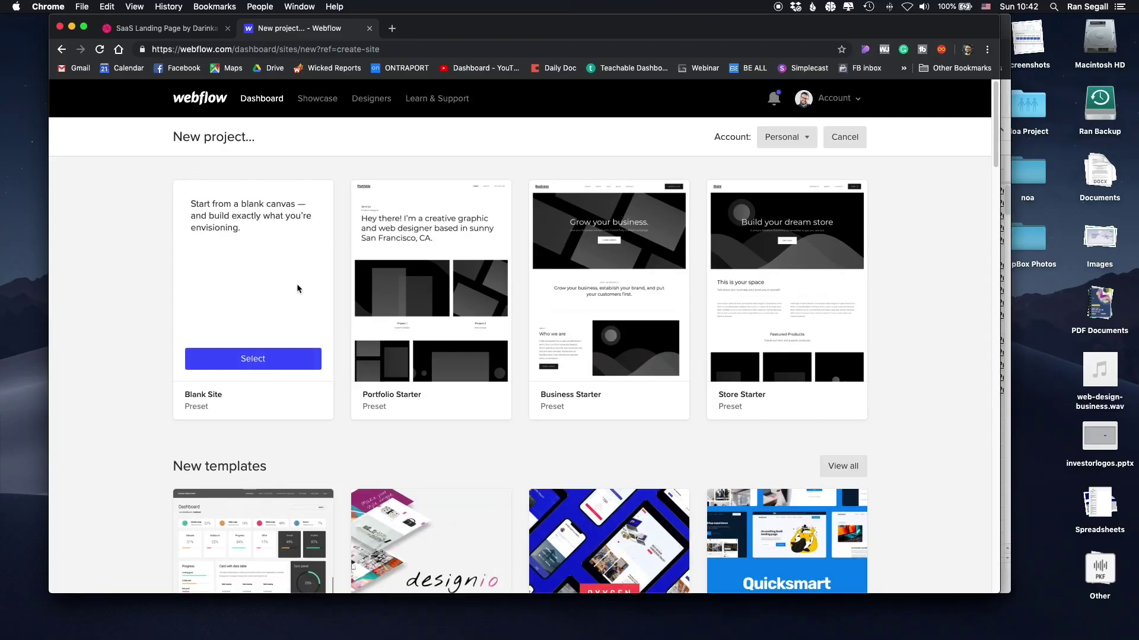
Start a Blank Site project and name it 'diagonal'
{"action": "left_click", "coordinate": [237, 360]}
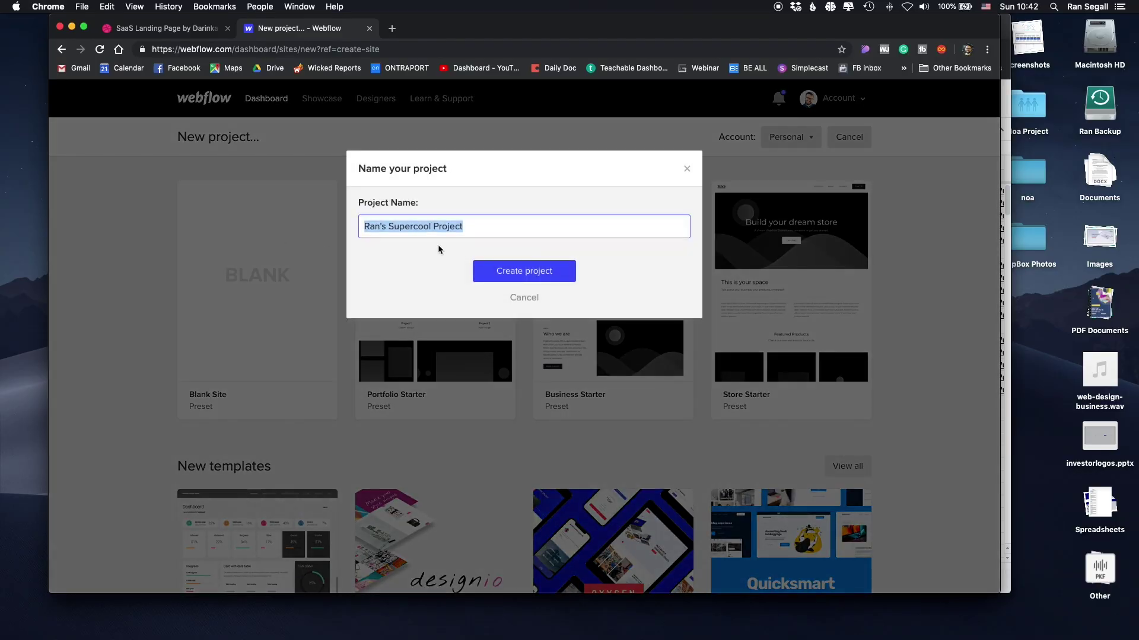
{"action": "type", "text": "diagonal"}
{"action": "key", "text": "Return"}
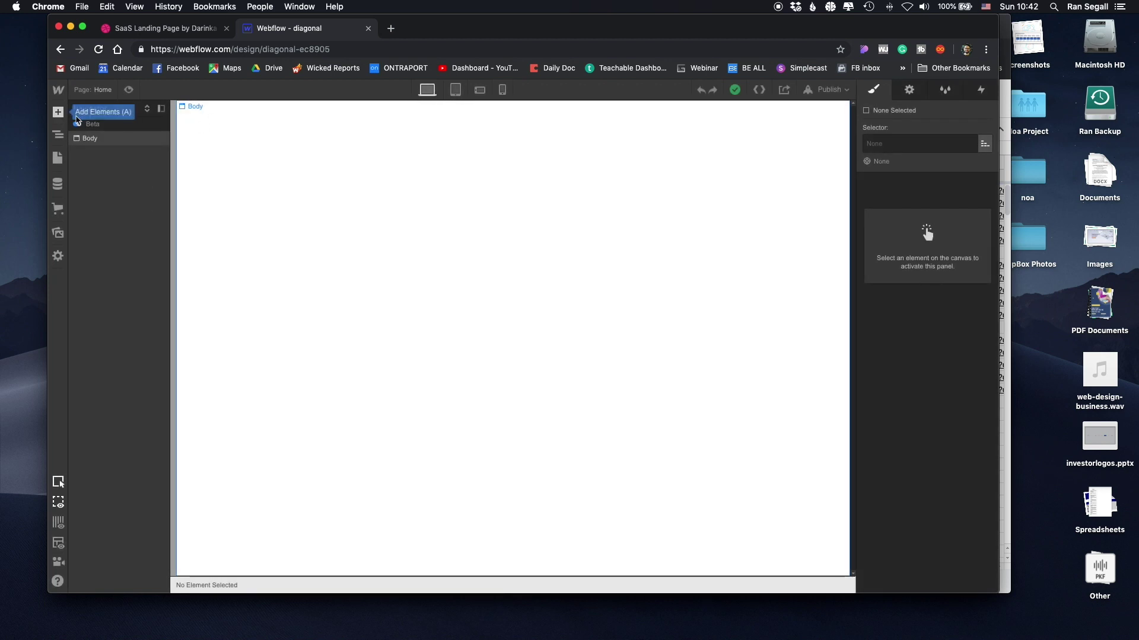
Add a Section with class BlueSection and a 600px height
{"action": "left_click", "coordinate": [58, 113]}
{"action": "left_click_drag", "start_coordinate": [98, 196], "coordinate": [399, 230]}
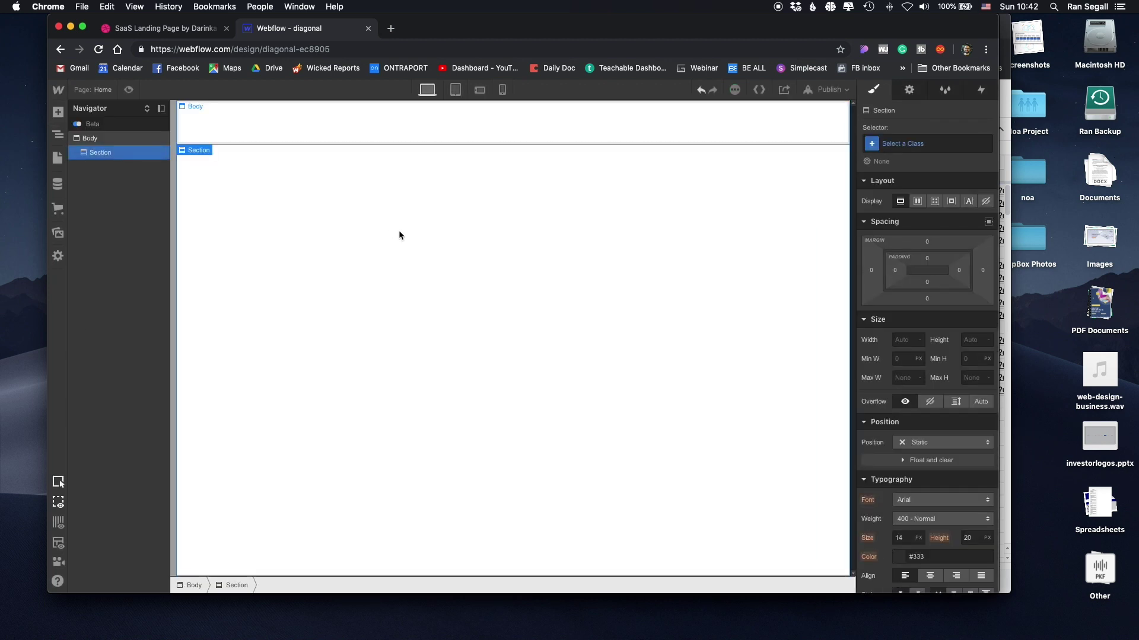
{"action": "left_click", "coordinate": [907, 144]}
{"action": "type", "text": "BlueSec"}
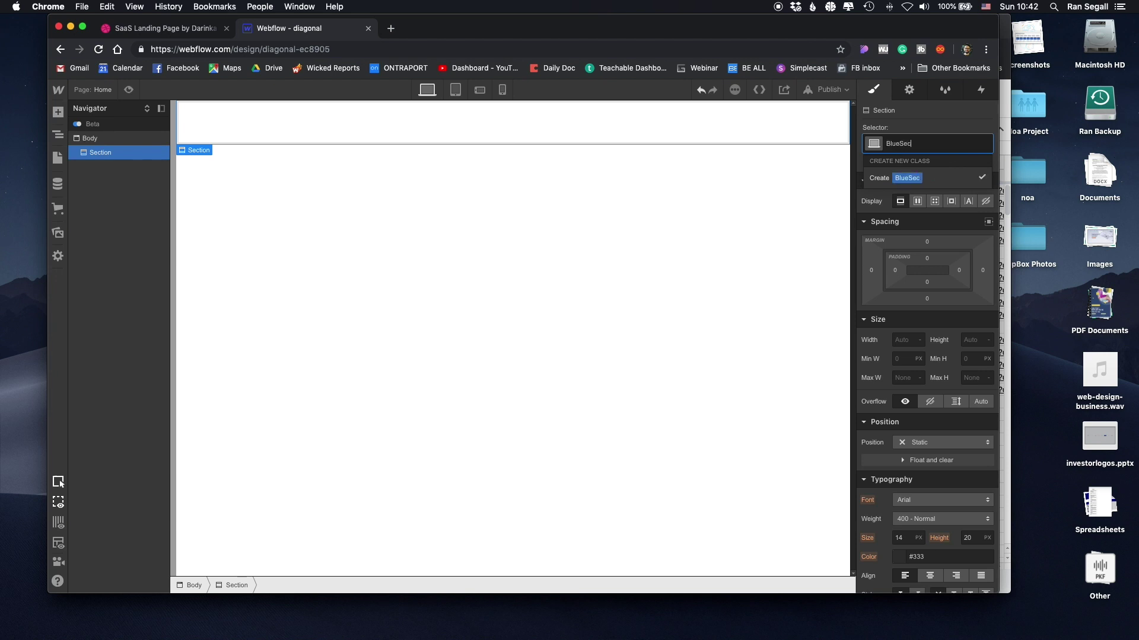
{"action": "type", "text": "tion"}
{"action": "key", "text": "Return"}
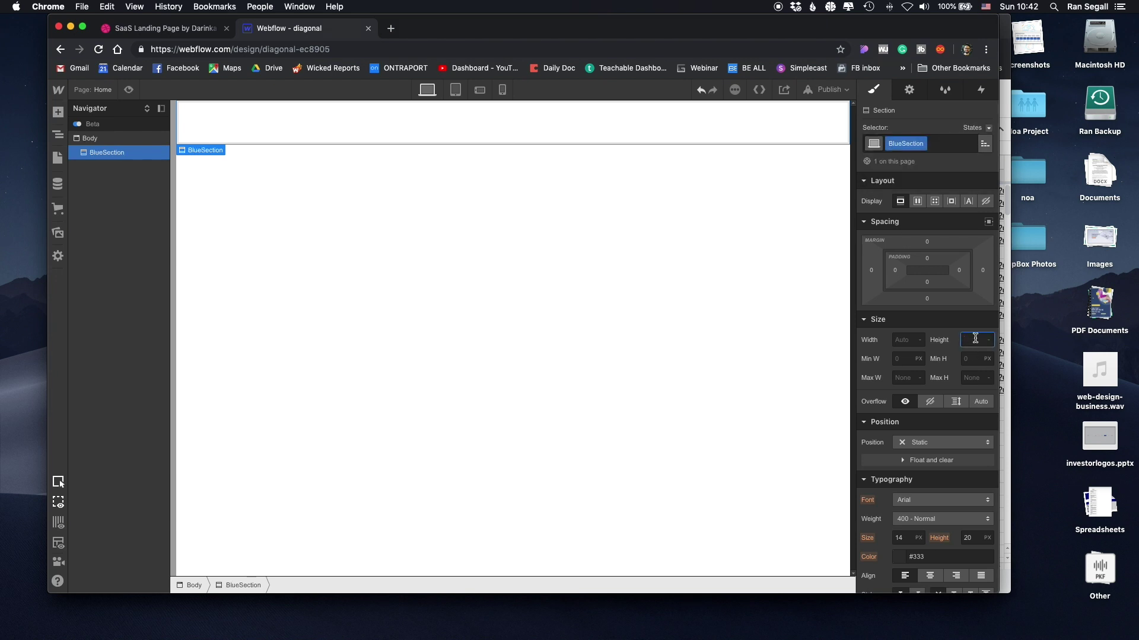
{"action": "key", "text": "Return"}
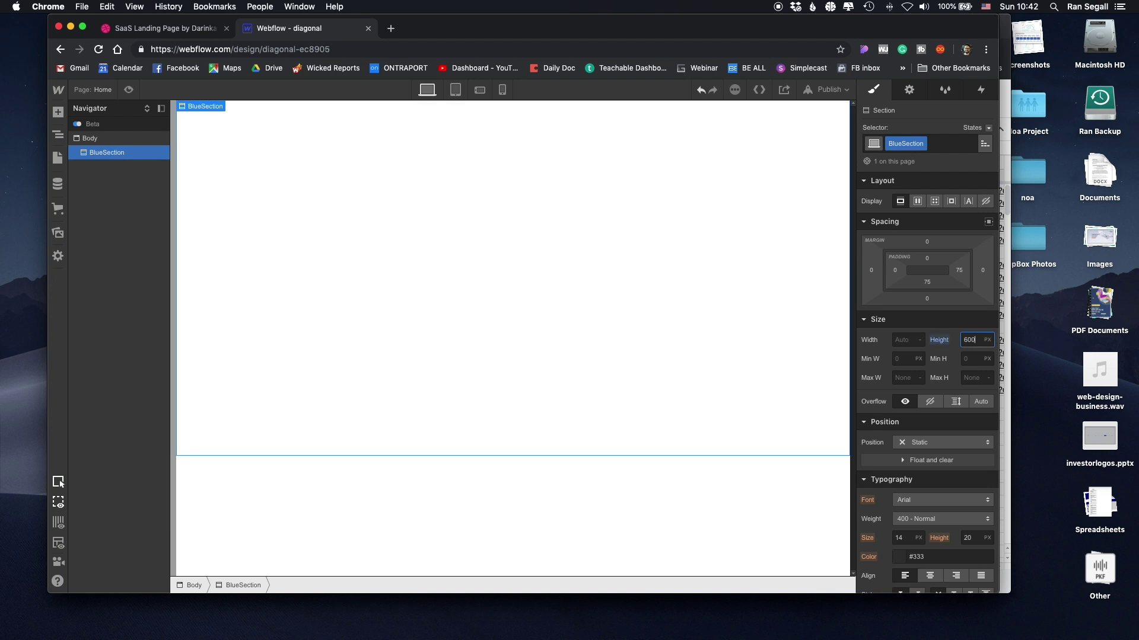
Give BlueSection a 194° linear gradient background starting from blue #1e00ff
{"action": "scroll", "coordinate": [952, 462], "scroll_direction": "down", "scroll_amount": 5}
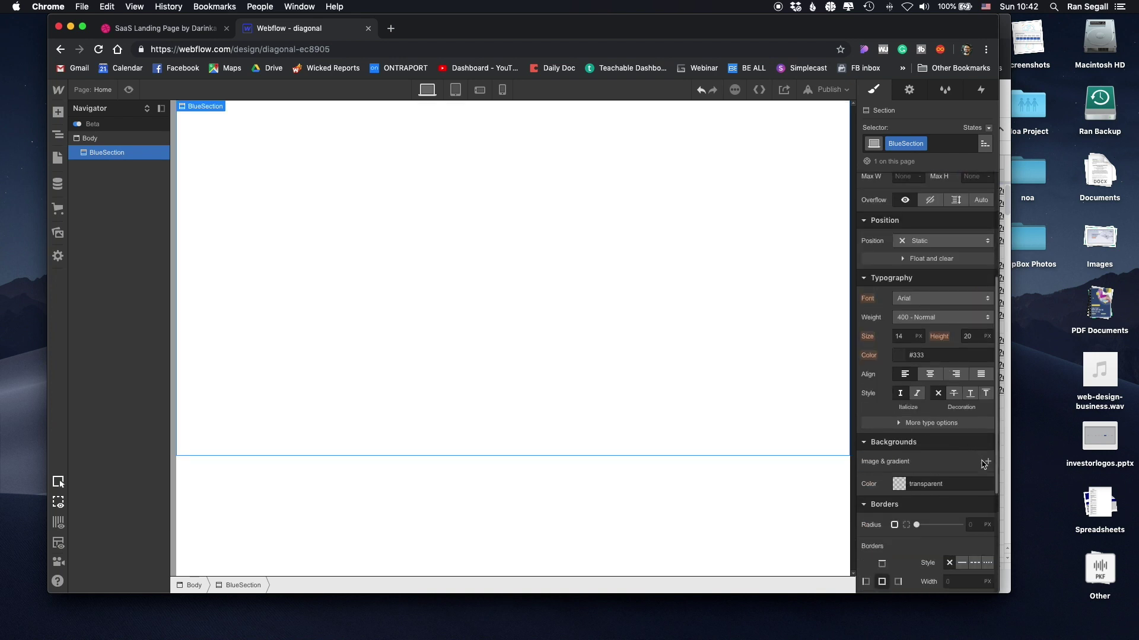
{"action": "left_click", "coordinate": [987, 462]}
{"action": "left_click", "coordinate": [925, 374]}
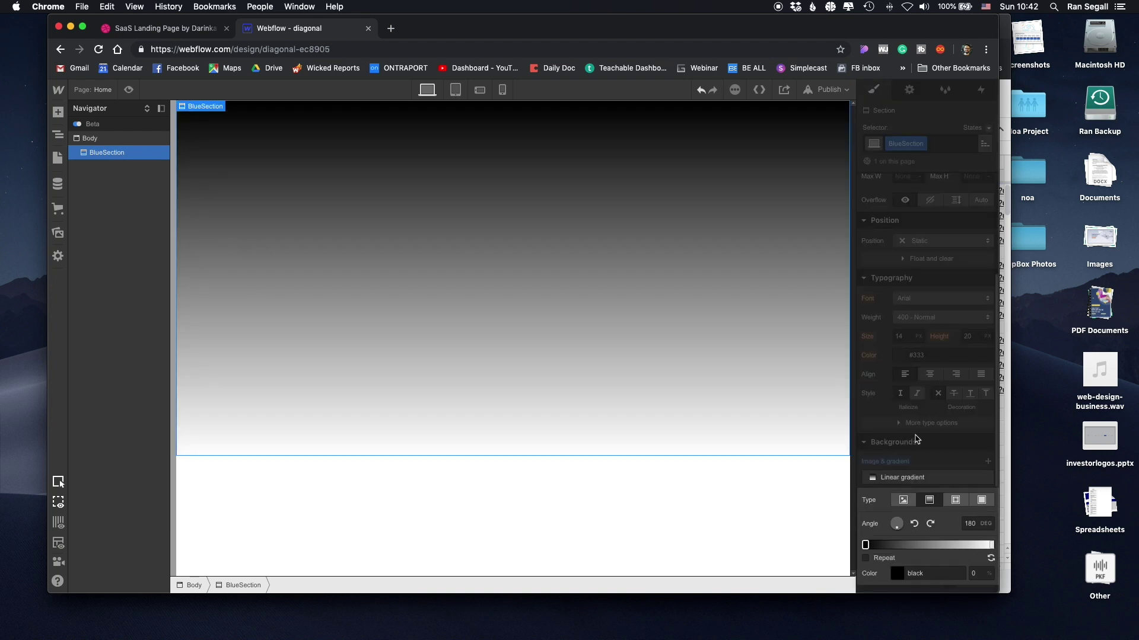
{"action": "left_click_drag", "start_coordinate": [895, 530], "coordinate": [897, 531]}
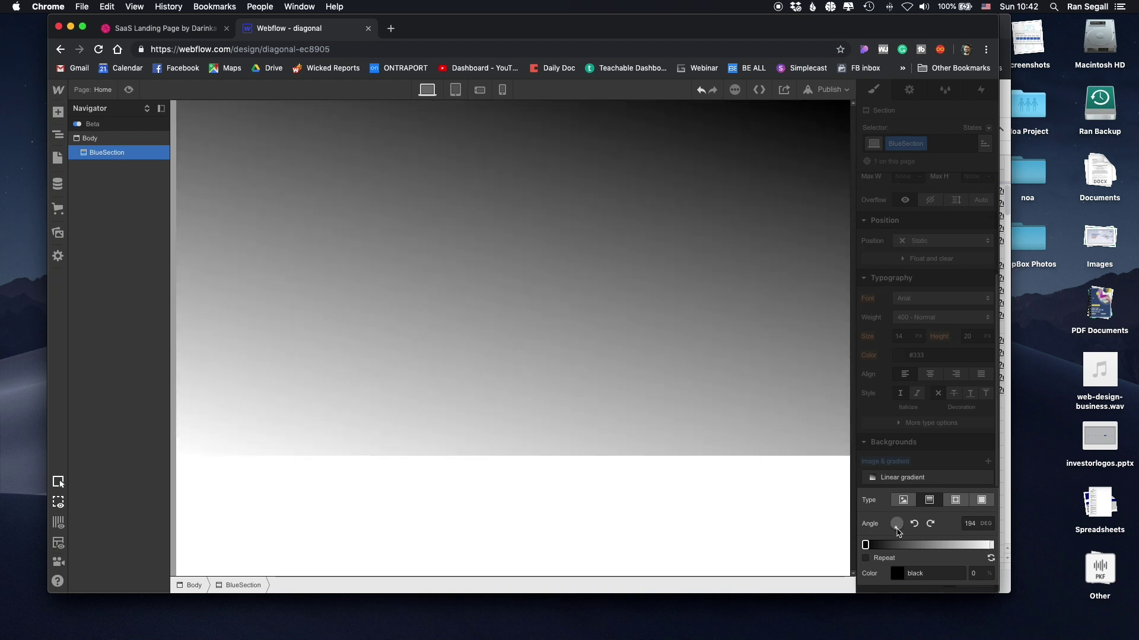
{"action": "left_click", "coordinate": [864, 544]}
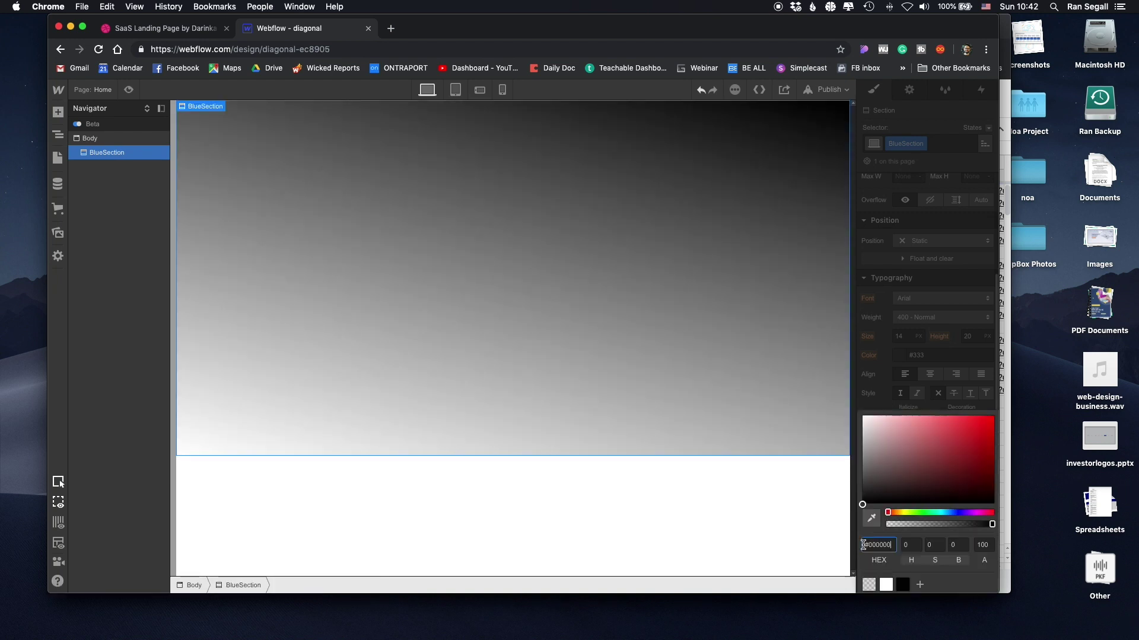
{"action": "left_click", "coordinate": [959, 512]}
{"action": "left_click", "coordinate": [994, 416]}
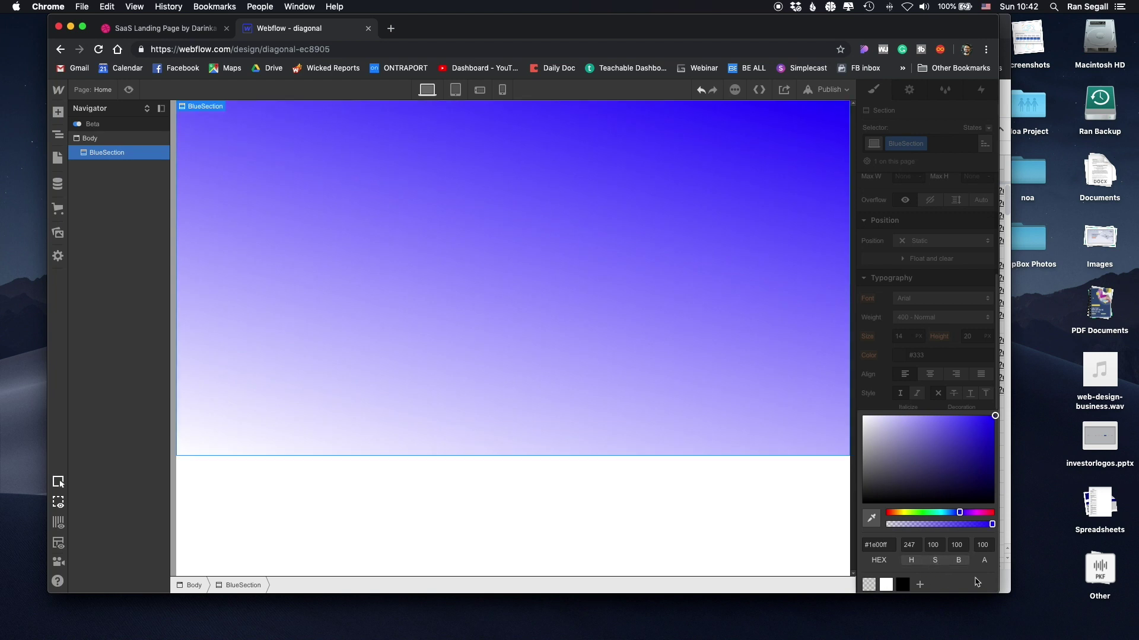
{"action": "left_click", "coordinate": [945, 390]}
Set the gradient's end colour to cyan #8fffe7
{"action": "left_click", "coordinate": [992, 542]}
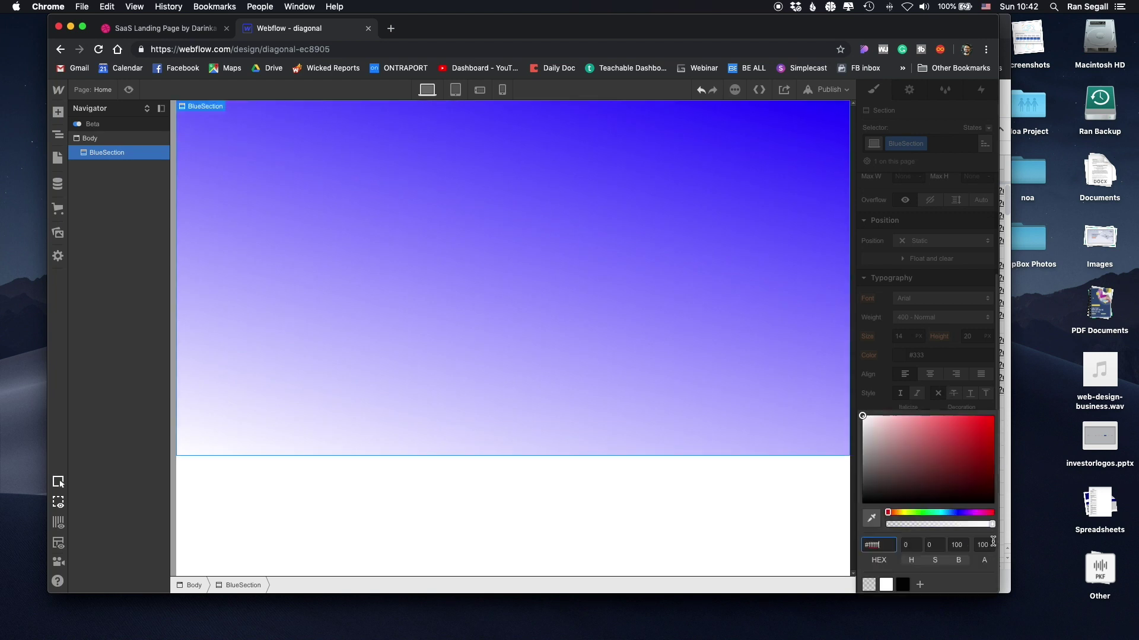
{"action": "left_click_drag", "start_coordinate": [960, 519], "coordinate": [945, 513]}
{"action": "left_click_drag", "start_coordinate": [943, 465], "coordinate": [920, 389]}
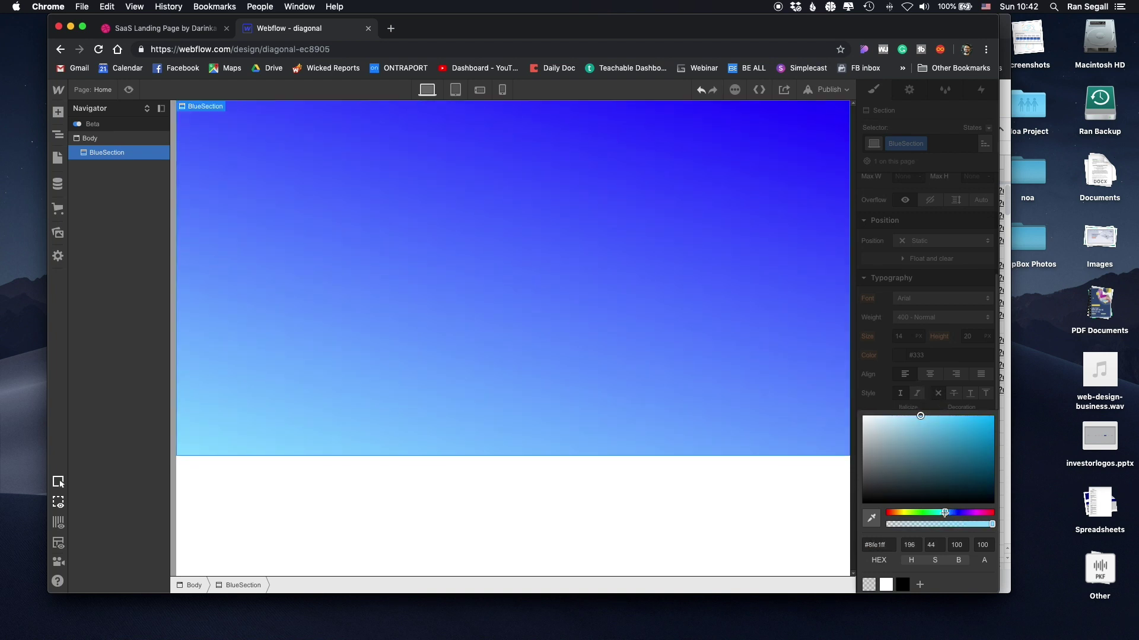
{"action": "left_click_drag", "start_coordinate": [945, 513], "coordinate": [935, 512]}
{"action": "left_click", "coordinate": [928, 396]}
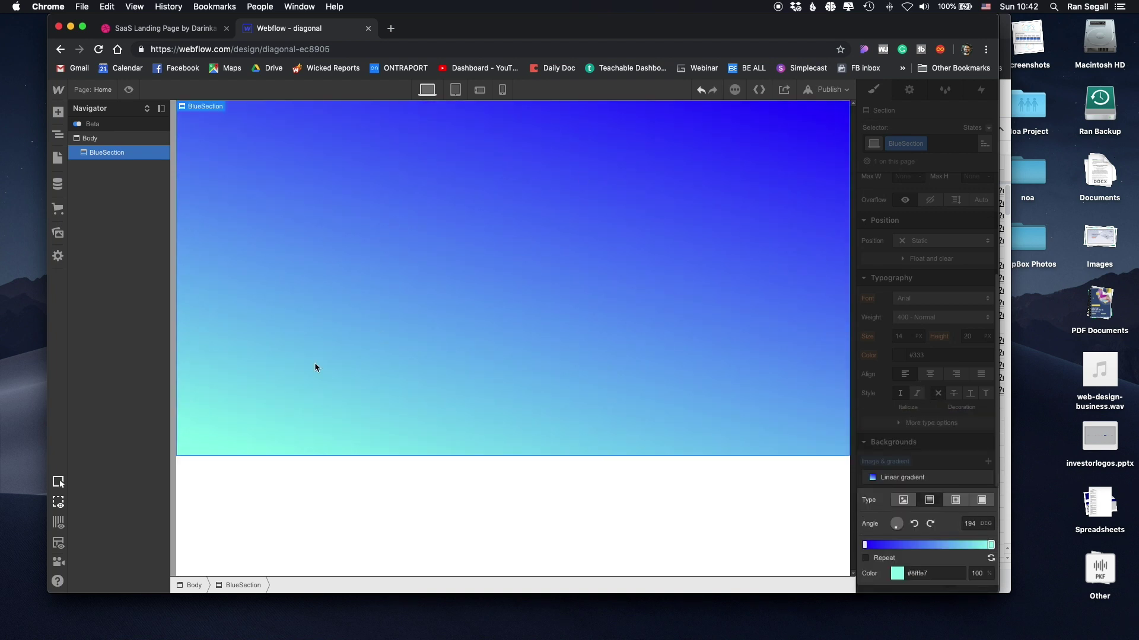
Add a second Section below BlueSection, checking the SaaS reference
{"action": "left_click", "coordinate": [118, 143]}
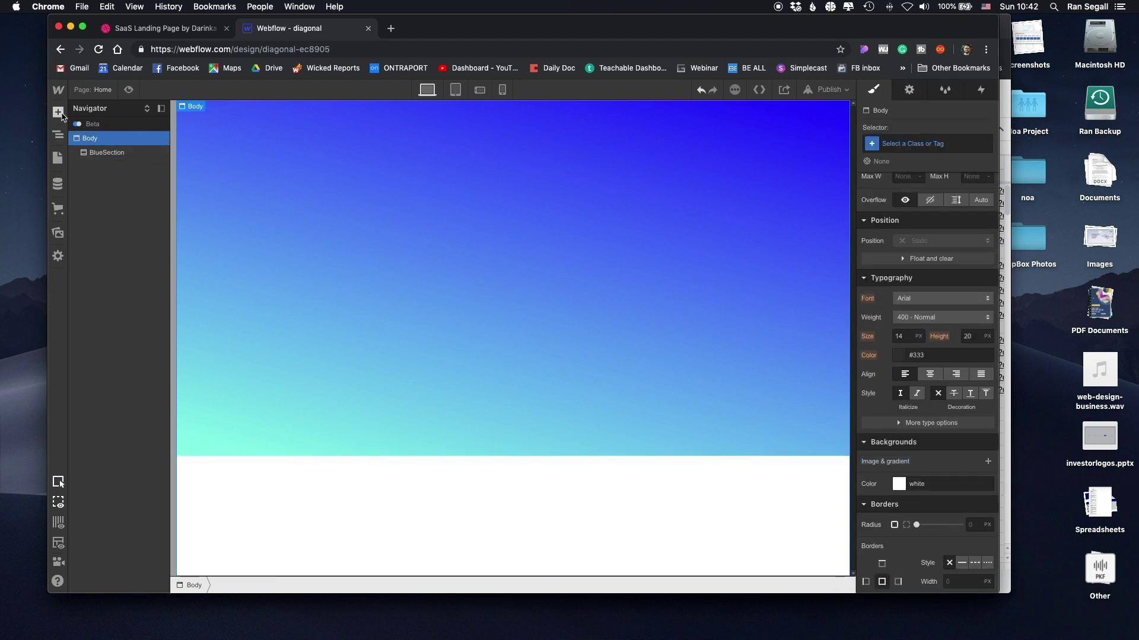
{"action": "left_click", "coordinate": [58, 112]}
{"action": "left_click", "coordinate": [509, 179]}
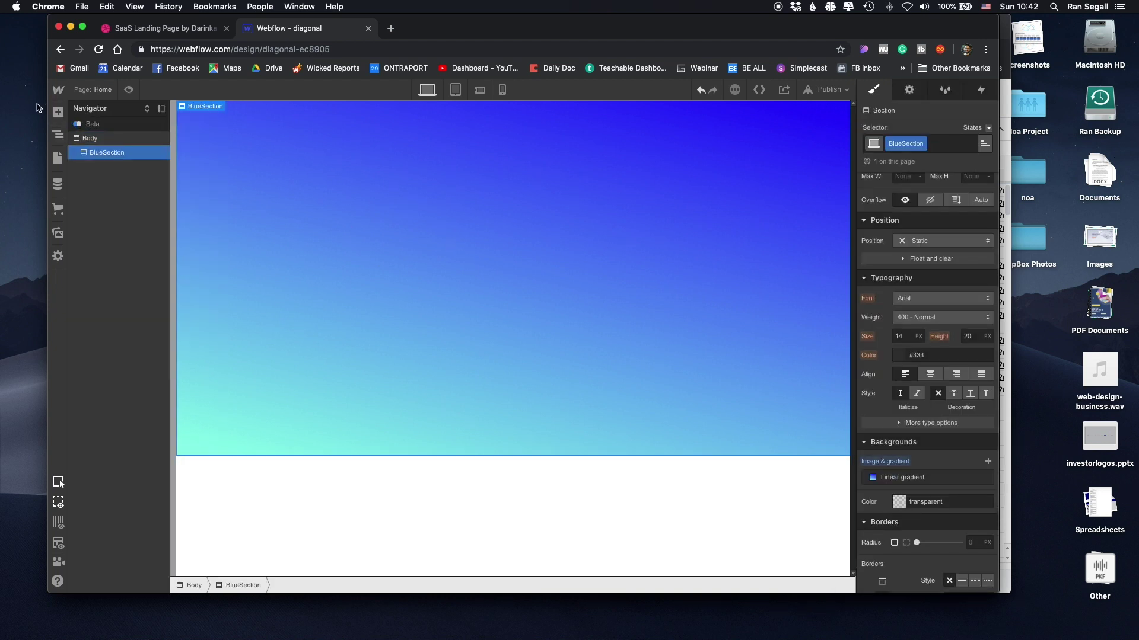
{"action": "left_click", "coordinate": [58, 112]}
{"action": "left_click_drag", "start_coordinate": [98, 188], "coordinate": [503, 518]}
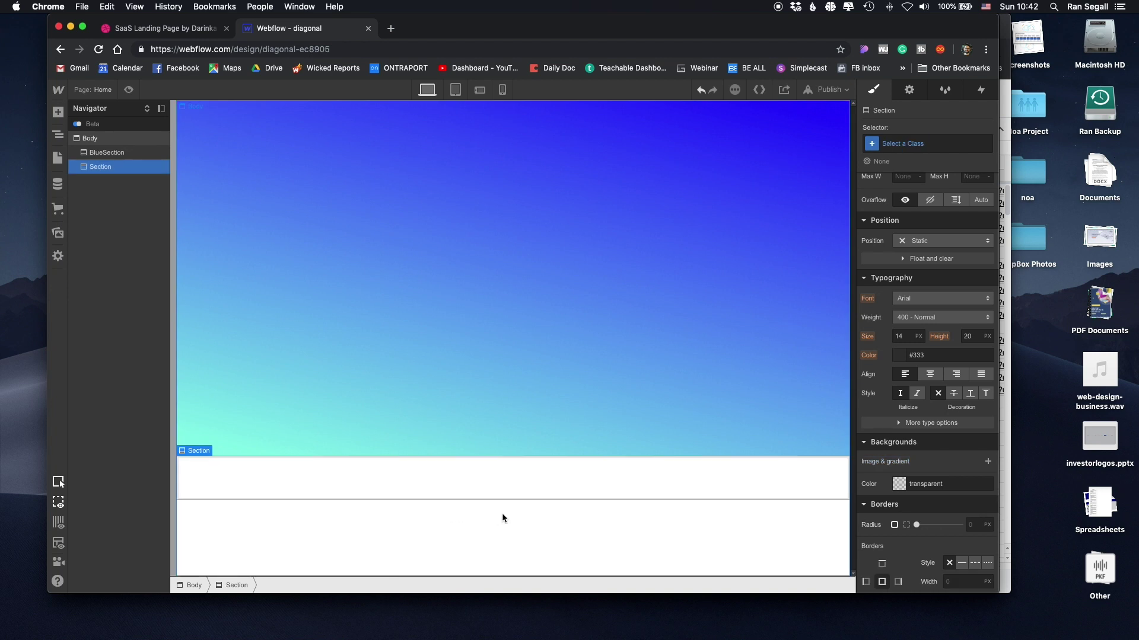
{"action": "left_click", "coordinate": [136, 27]}
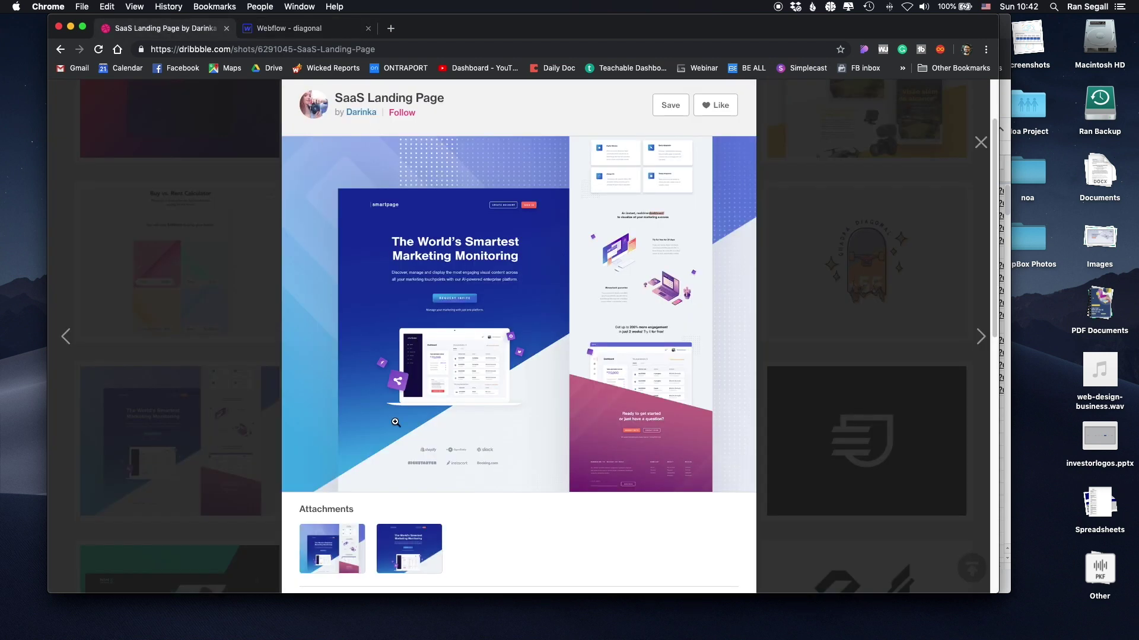
{"action": "left_click", "coordinate": [306, 28]}
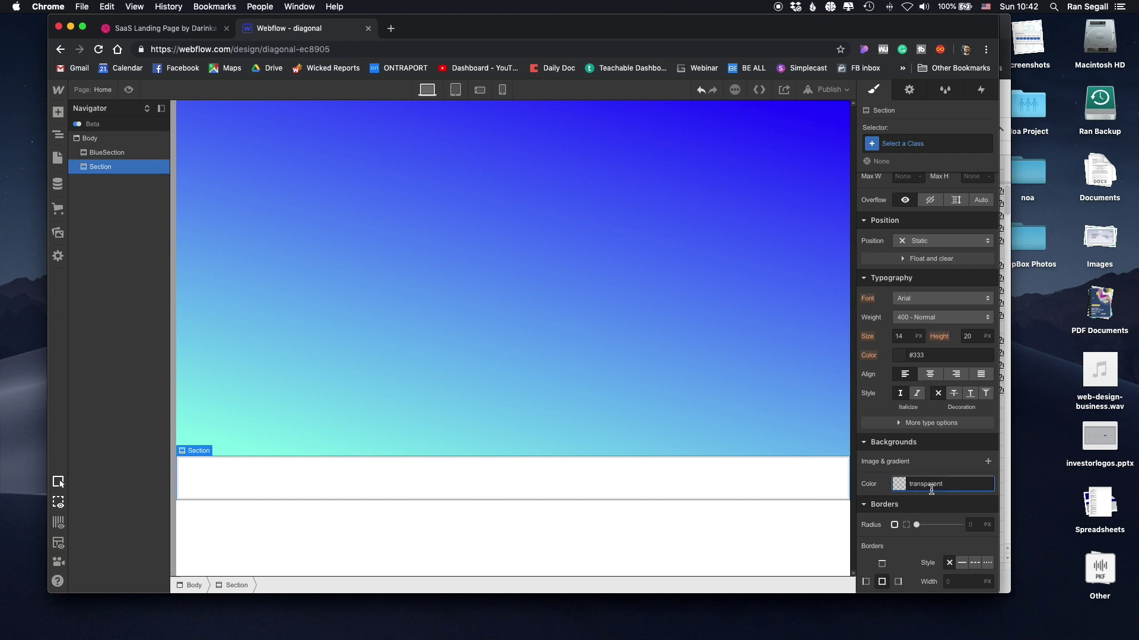
Give the new section a light grey #eee background, class GreySection and 600px height
{"action": "left_click", "coordinate": [899, 484]}
{"action": "left_click_drag", "start_coordinate": [875, 442], "coordinate": [855, 425]}
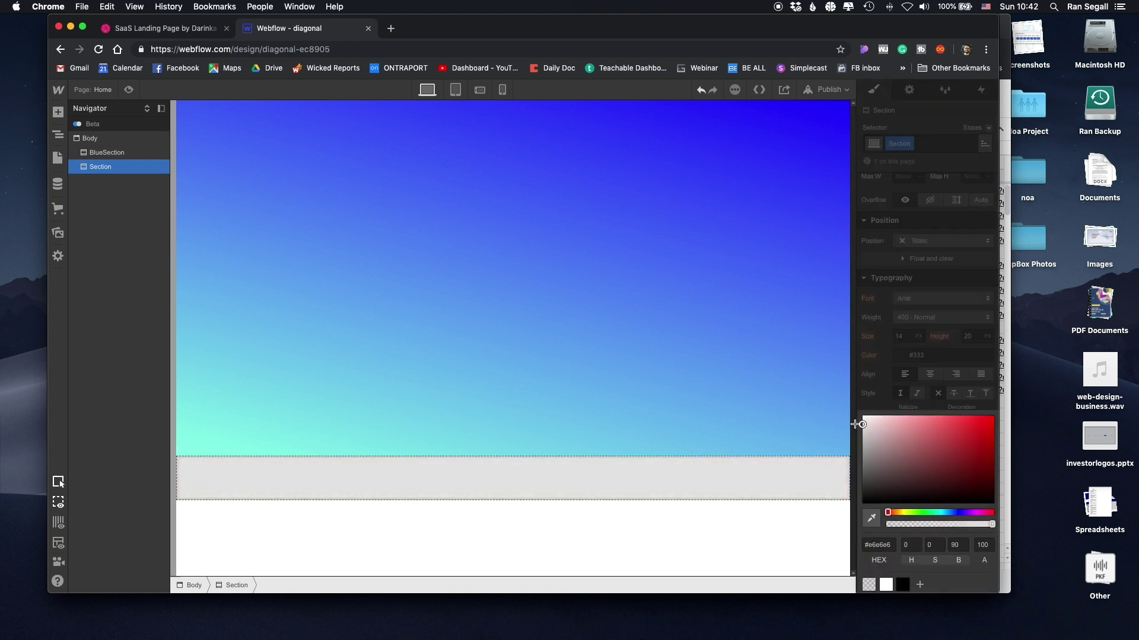
{"action": "left_click", "coordinate": [875, 390]}
{"action": "left_click", "coordinate": [909, 145]}
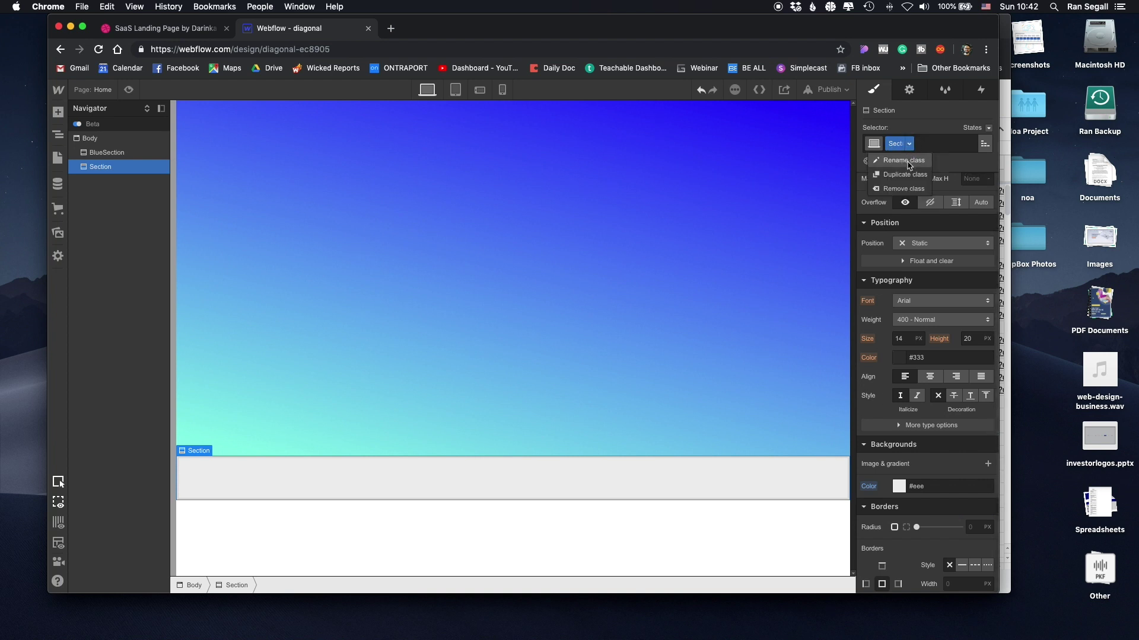
{"action": "type", "text": "Grey"}
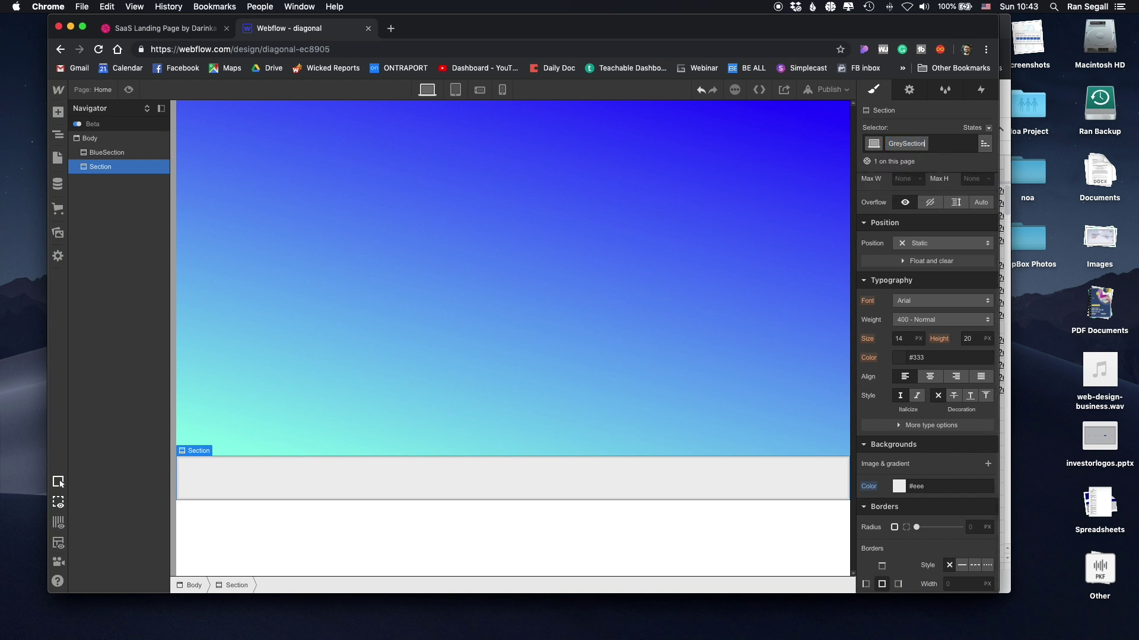
{"action": "key", "text": "Return"}
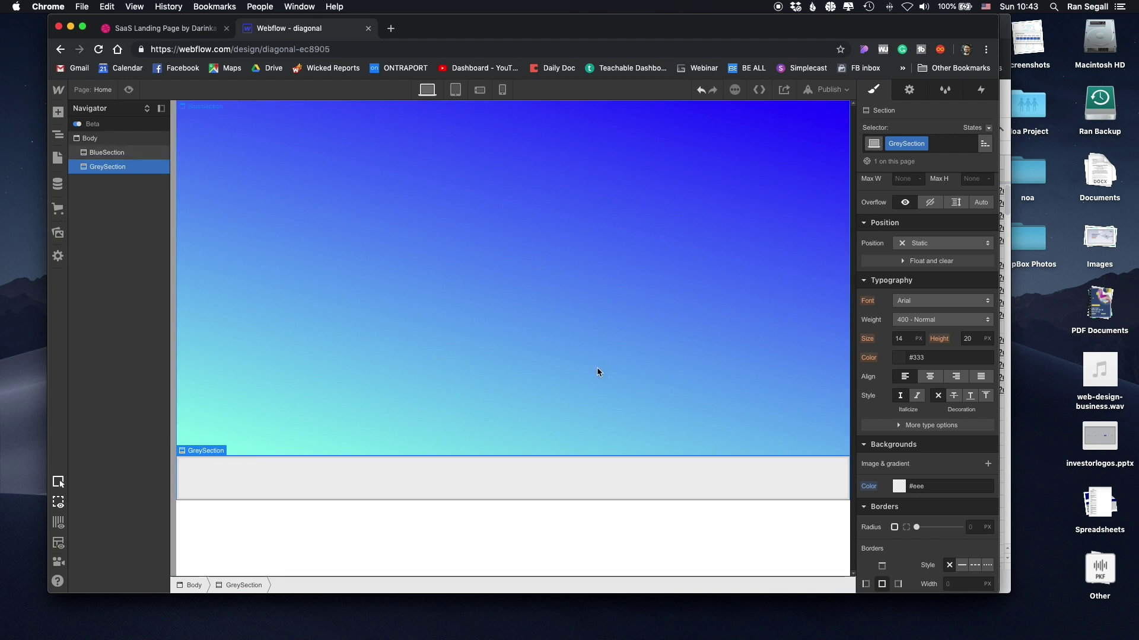
{"action": "scroll", "coordinate": [934, 332], "scroll_direction": "up", "scroll_amount": 3}
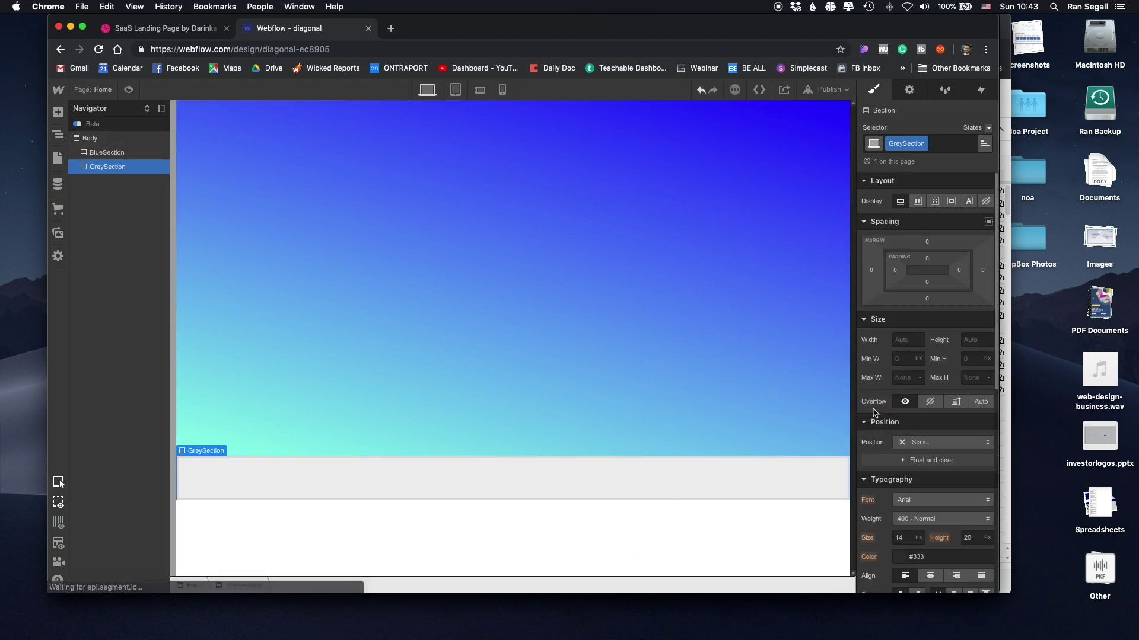
{"action": "left_click", "coordinate": [967, 339]}
{"action": "type", "text": "600"}
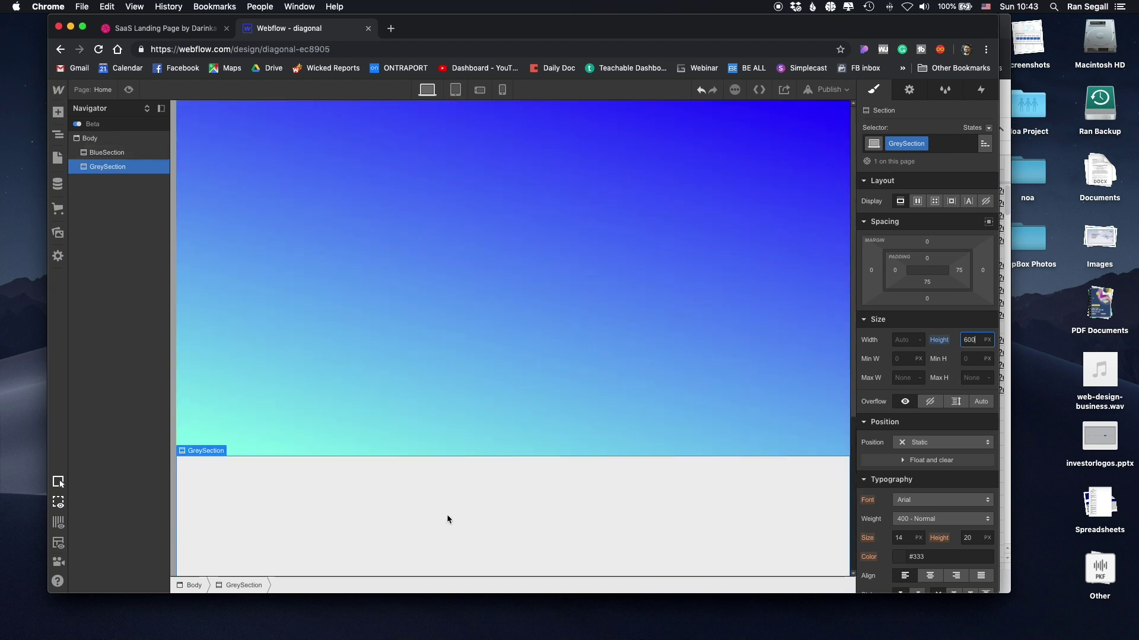
Place a Div Block inside GreySection with the class diagonal
{"action": "left_click", "coordinate": [175, 31]}
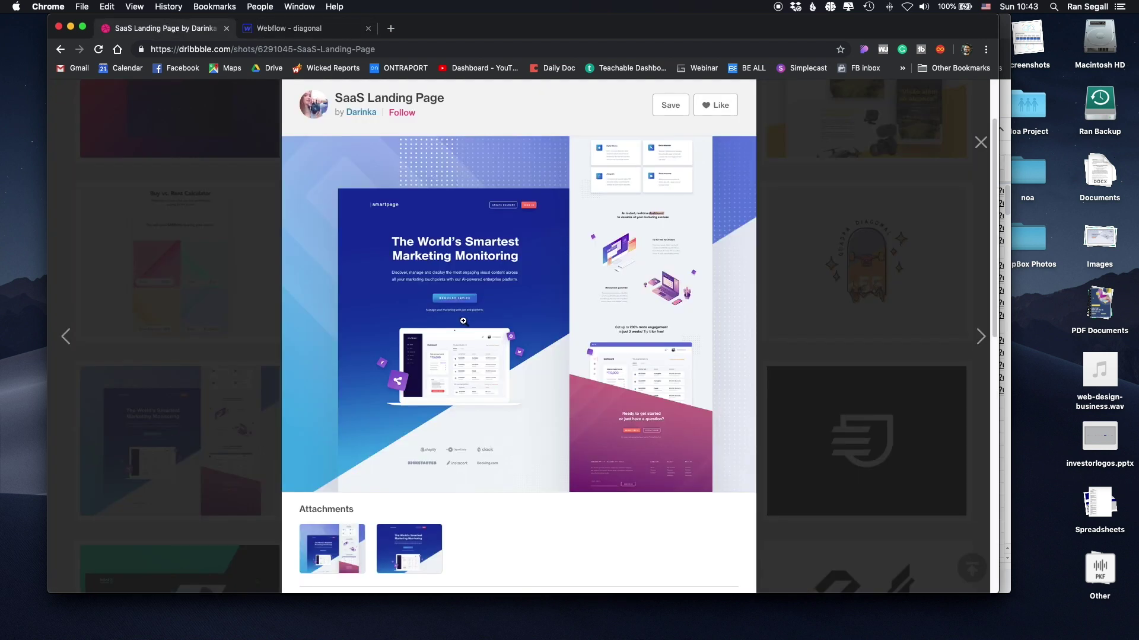
{"action": "left_click", "coordinate": [272, 31]}
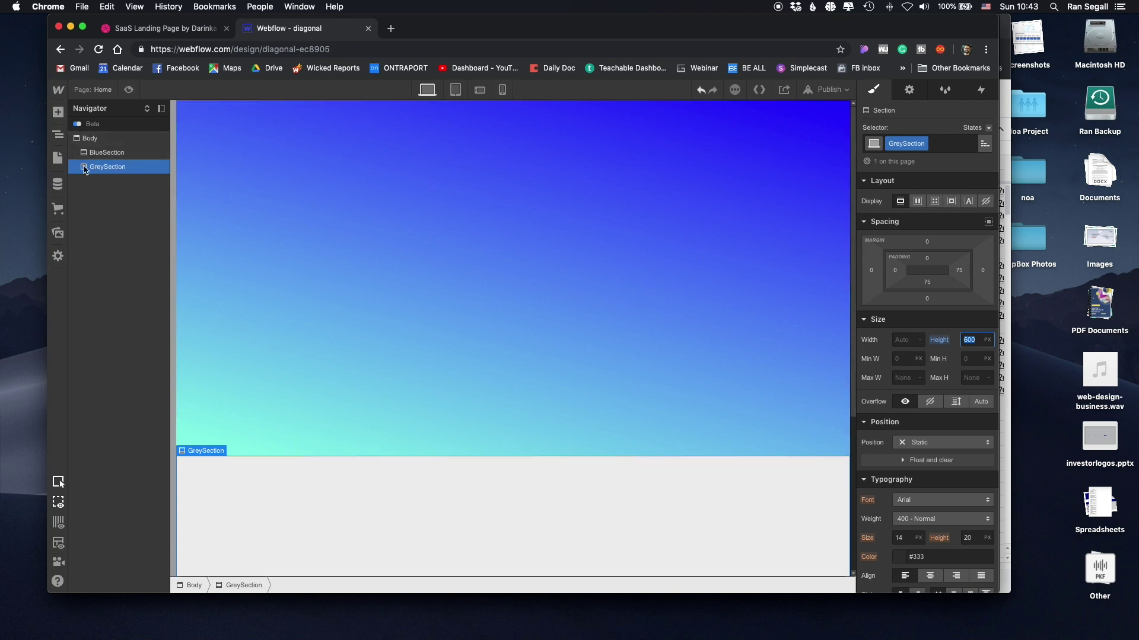
{"action": "key", "text": "a"}
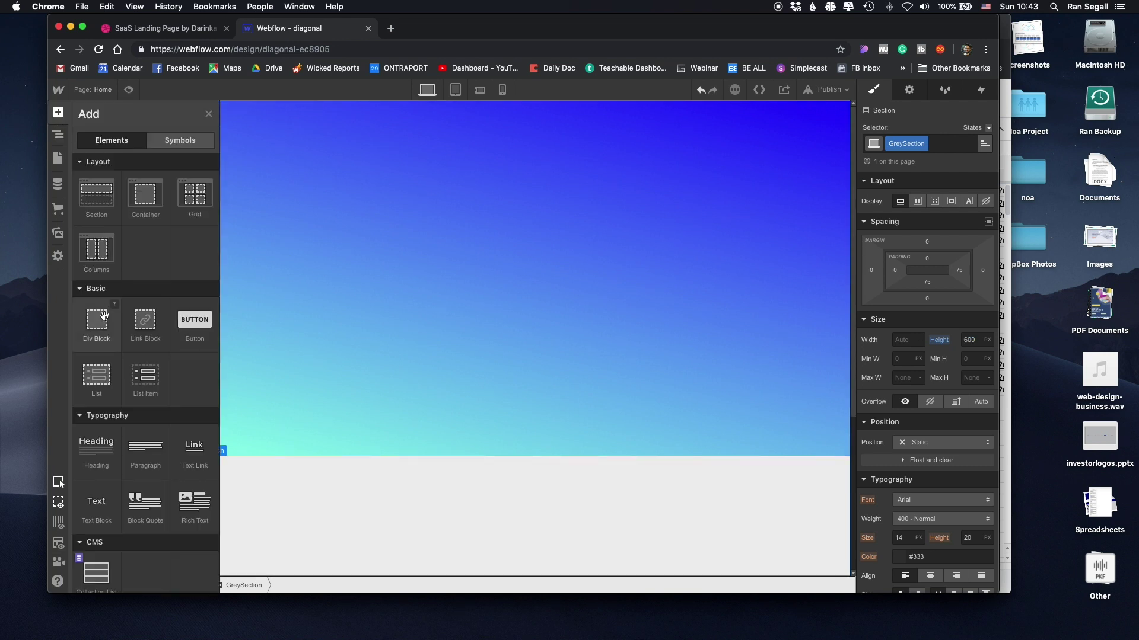
{"action": "left_click_drag", "start_coordinate": [95, 323], "coordinate": [392, 535]}
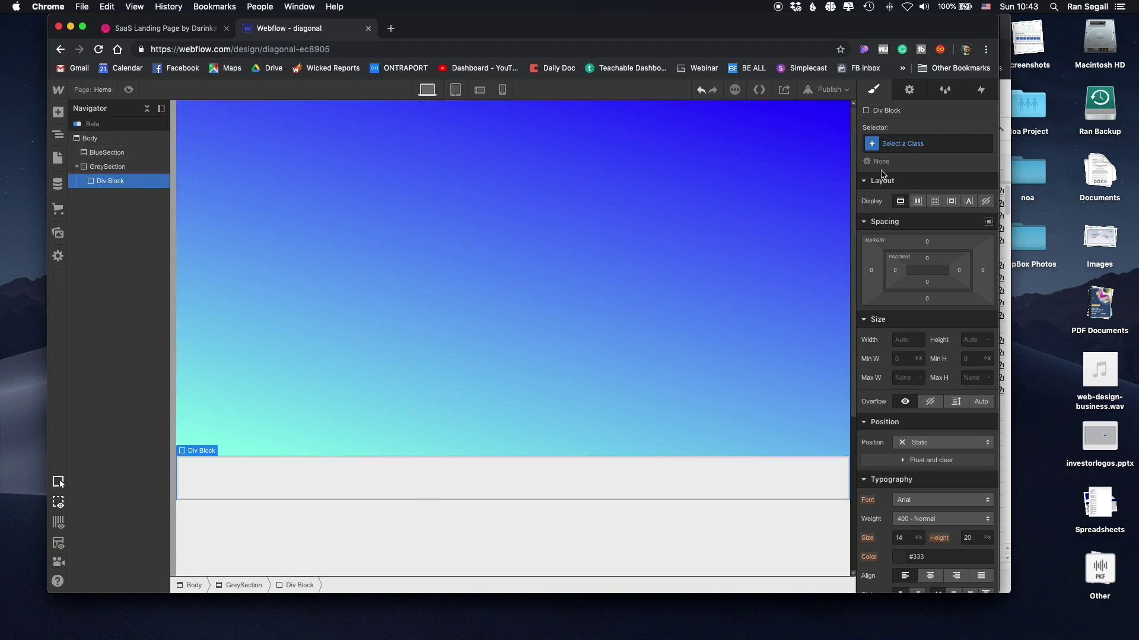
{"action": "left_click", "coordinate": [907, 144]}
{"action": "type", "text": "diagonal"}
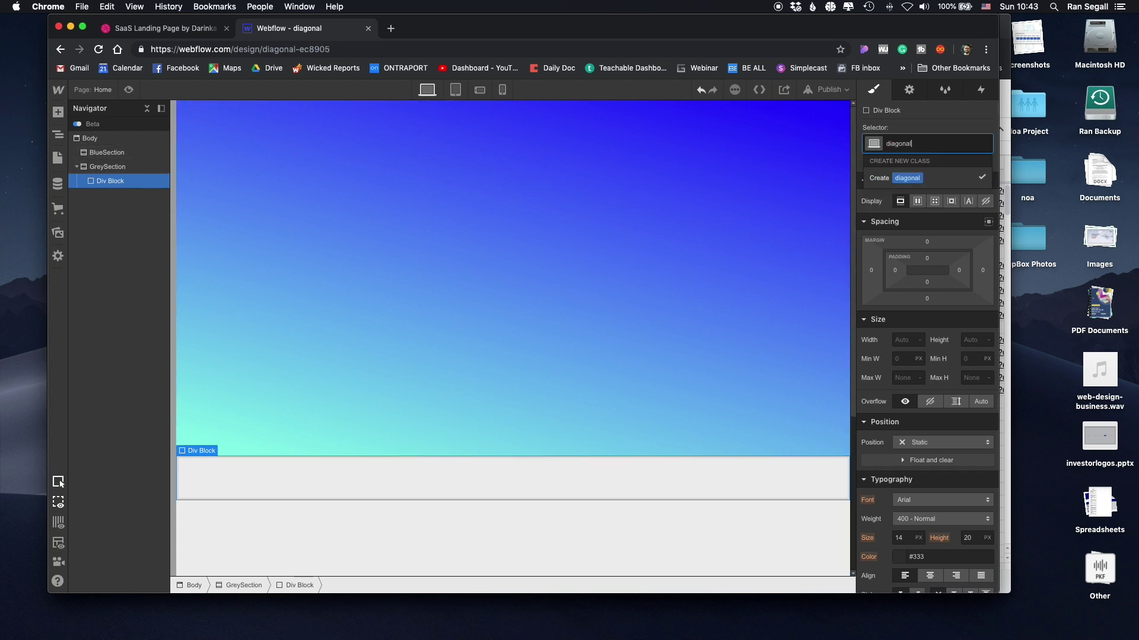
{"action": "key", "text": "Return"}
Give the diagonal div a #eee background and 300px height
{"action": "scroll", "coordinate": [889, 280], "scroll_direction": "down", "scroll_amount": 5}
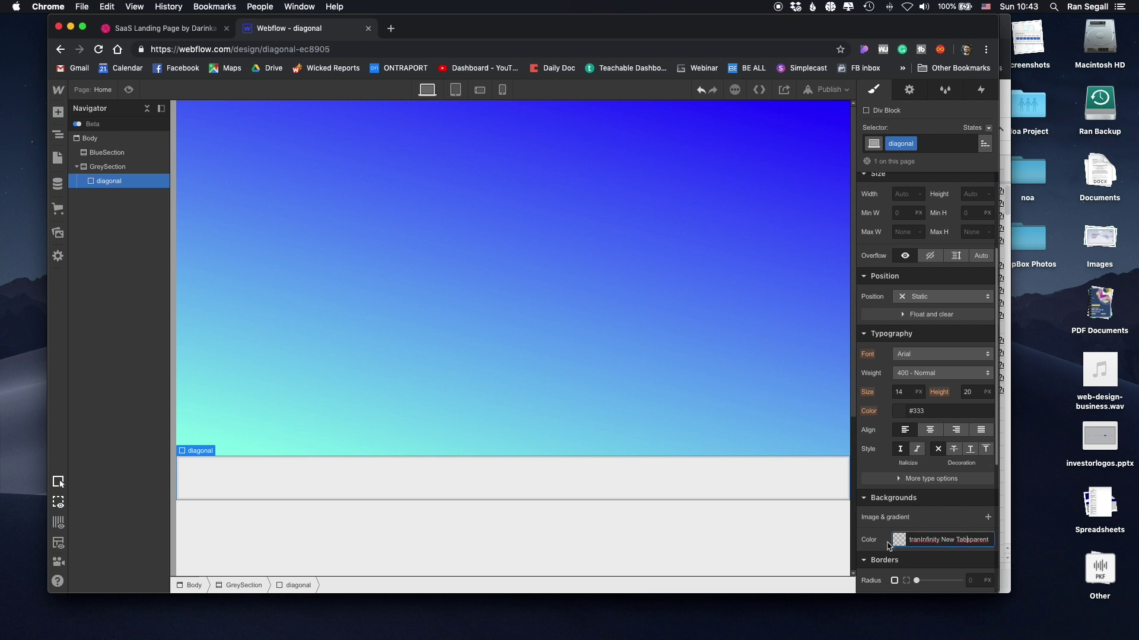
{"action": "left_click", "coordinate": [723, 532]}
{"action": "left_click", "coordinate": [937, 539]}
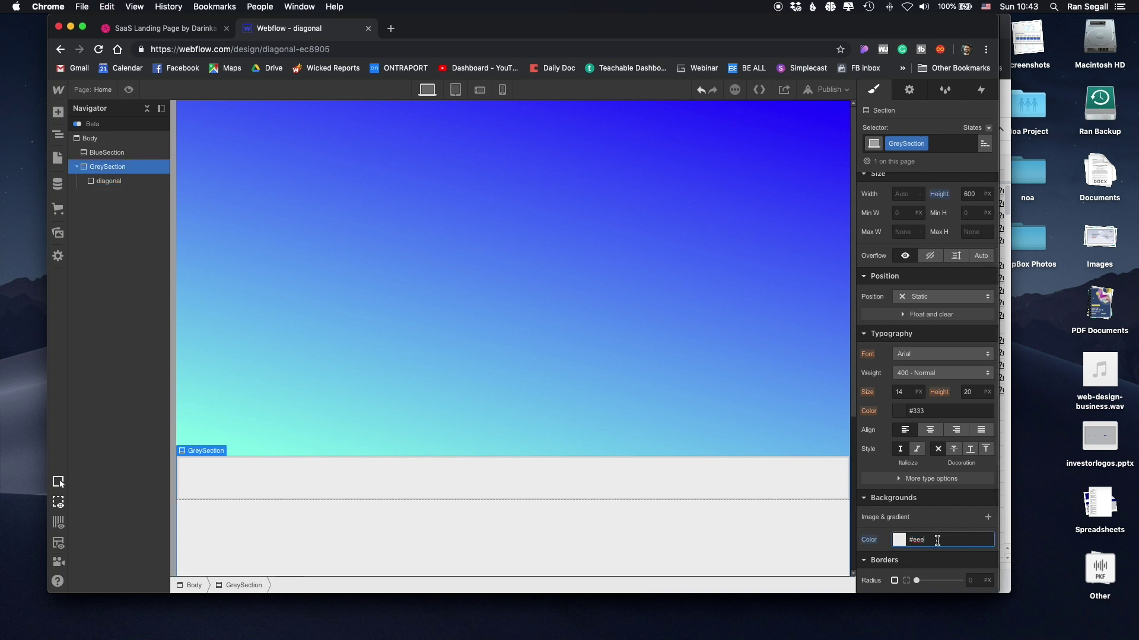
{"action": "left_click", "coordinate": [770, 477]}
{"action": "left_click", "coordinate": [953, 541]}
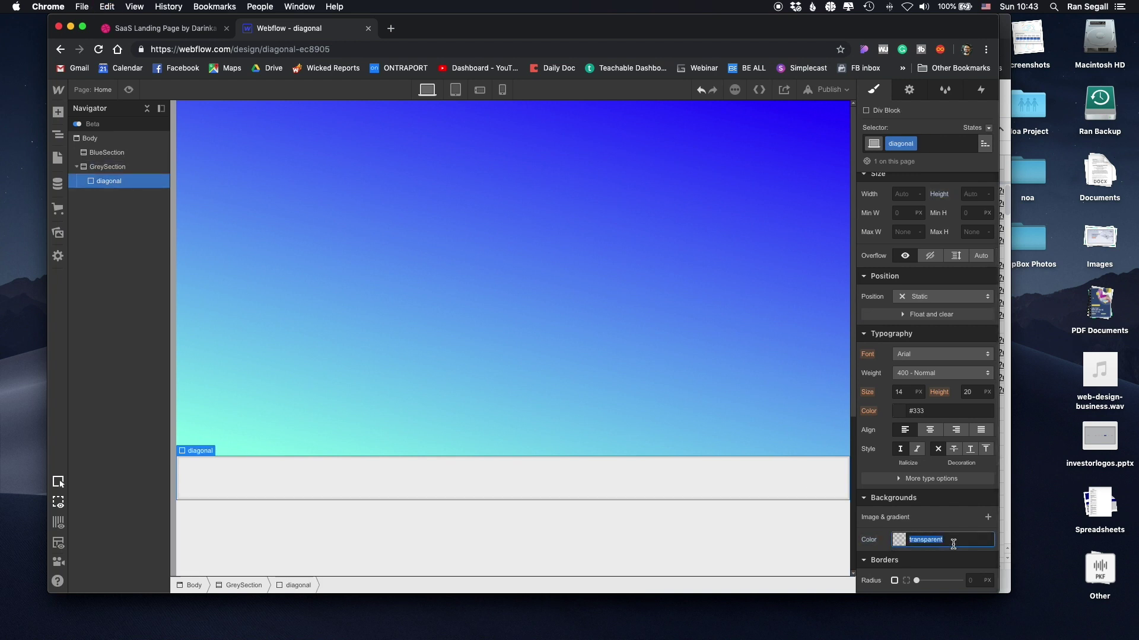
{"action": "type", "text": "#eee"}
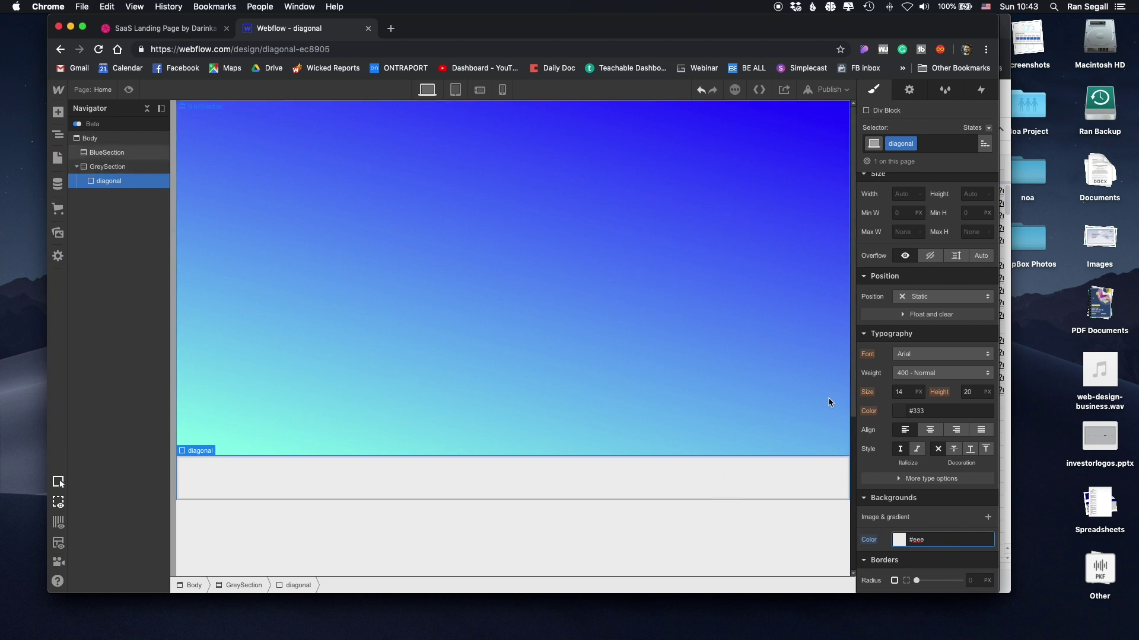
{"action": "scroll", "coordinate": [889, 344], "scroll_direction": "up", "scroll_amount": 5}
{"action": "left_click", "coordinate": [969, 341]}
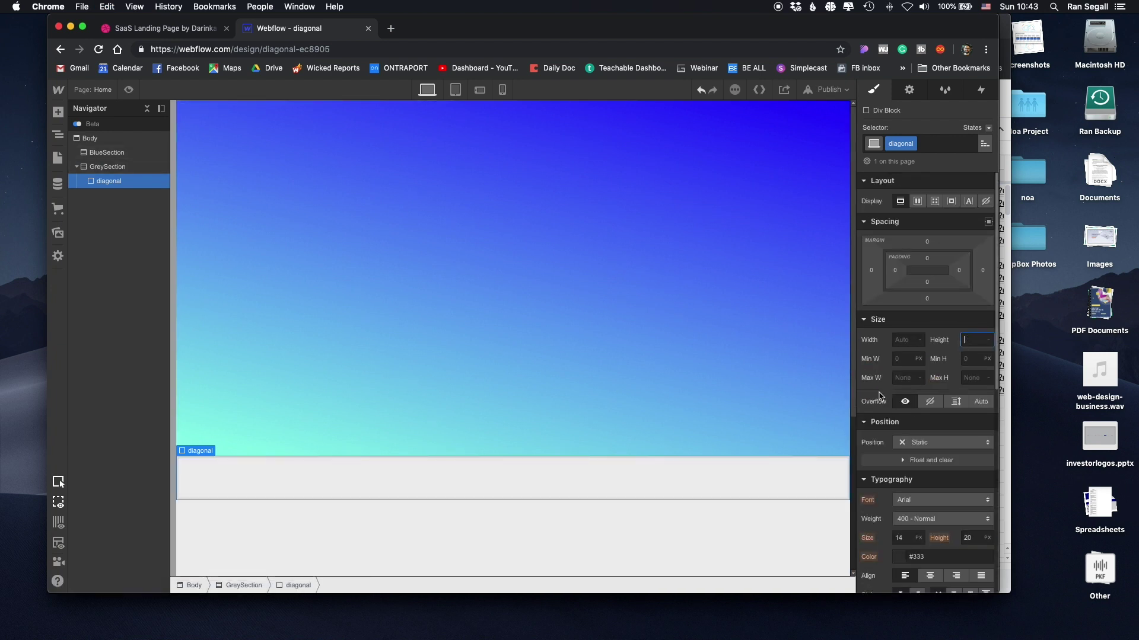
{"action": "type", "text": "300"}
{"action": "key", "text": "Return"}
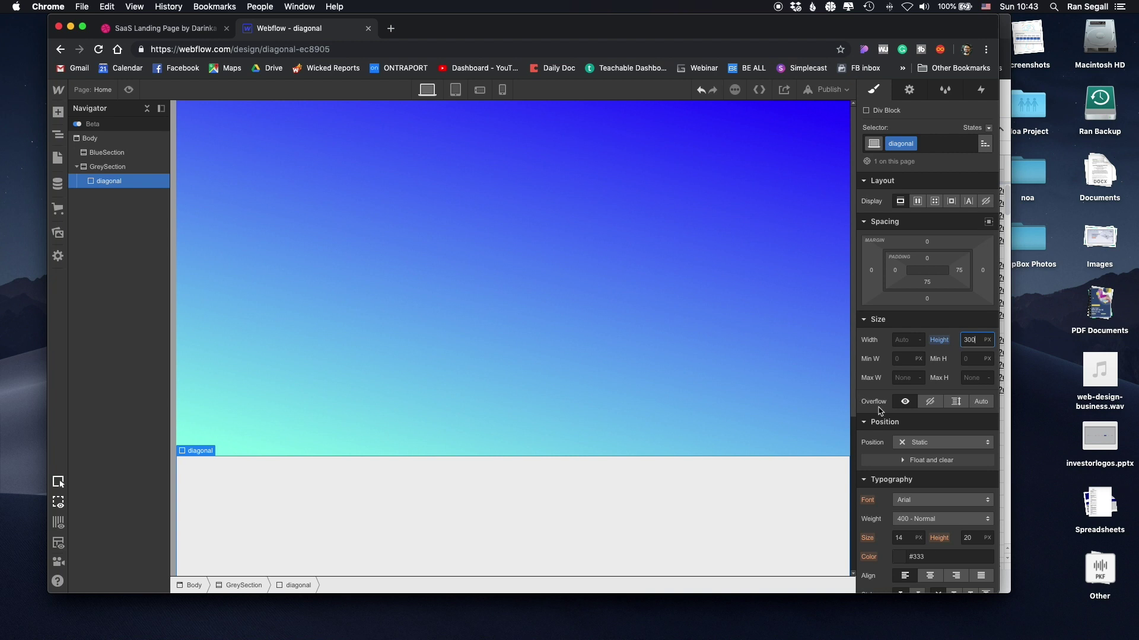
{"action": "scroll", "coordinate": [914, 396], "scroll_direction": "down", "scroll_amount": 10}
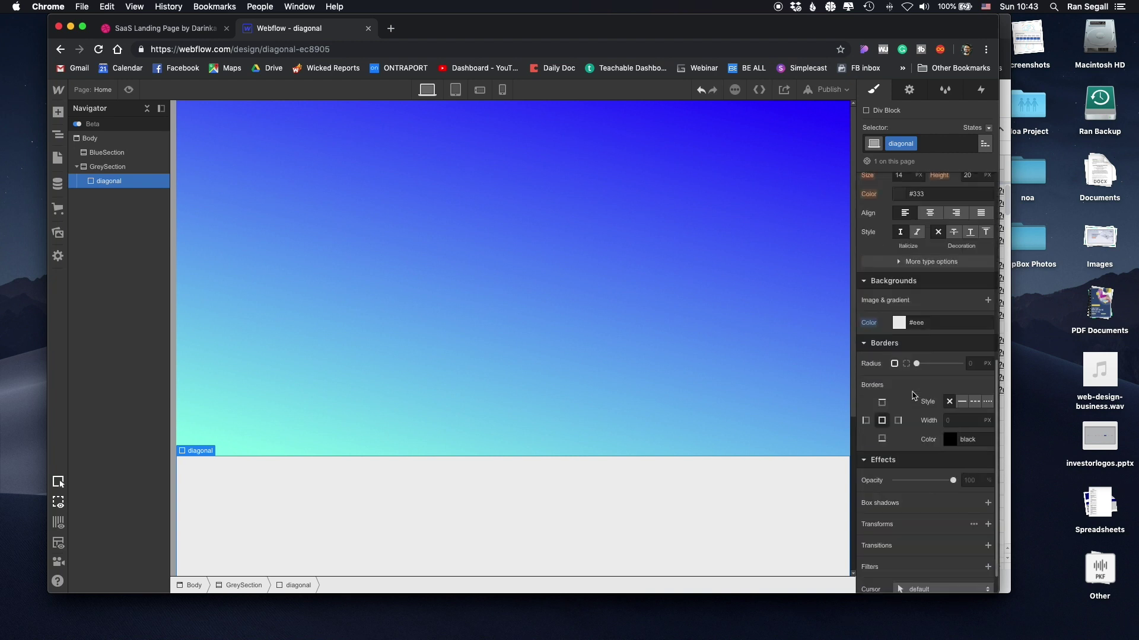
Add a Rotate transform tilting the diagonal div to -9 degrees
{"action": "scroll", "coordinate": [912, 519], "scroll_direction": "down", "scroll_amount": 1}
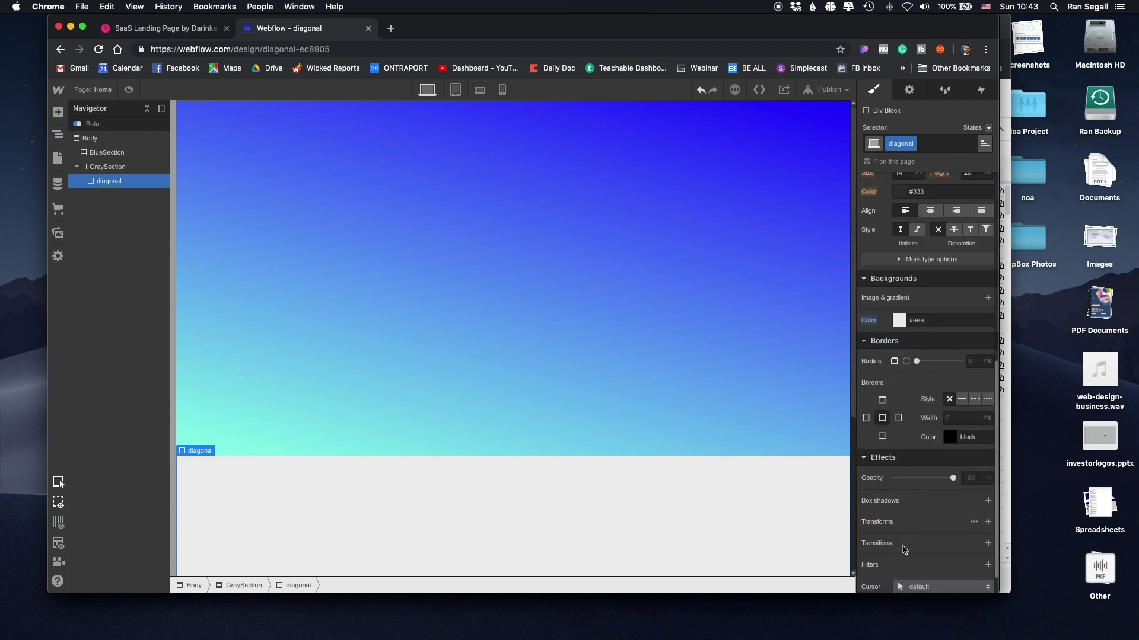
{"action": "scroll", "coordinate": [928, 548], "scroll_direction": "down", "scroll_amount": 1}
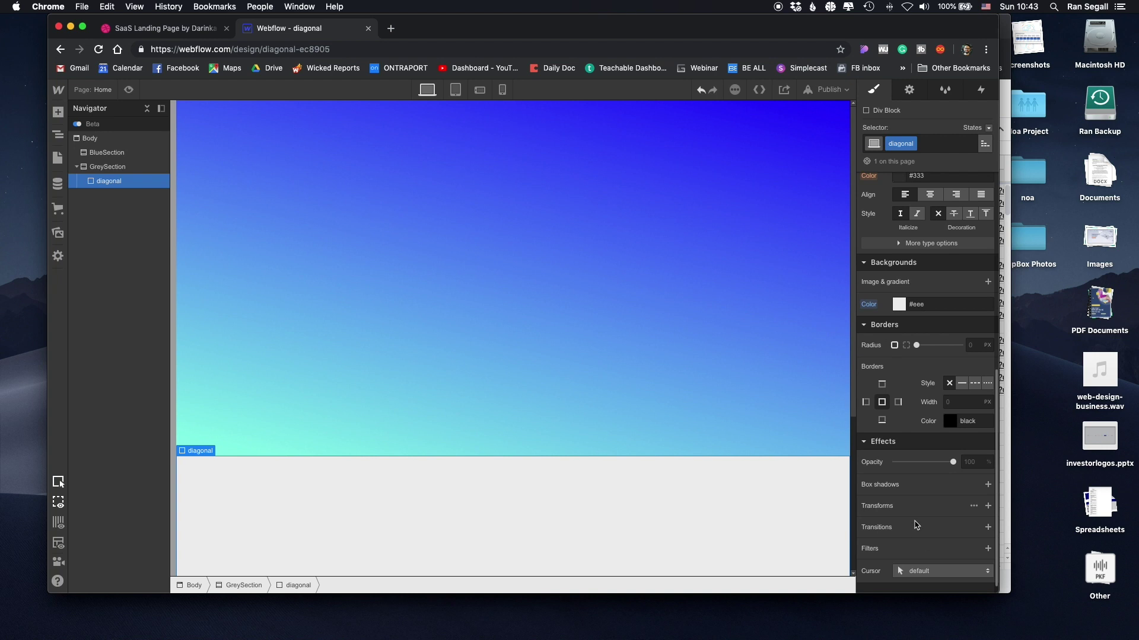
{"action": "left_click", "coordinate": [987, 507]}
{"action": "left_click", "coordinate": [955, 523]}
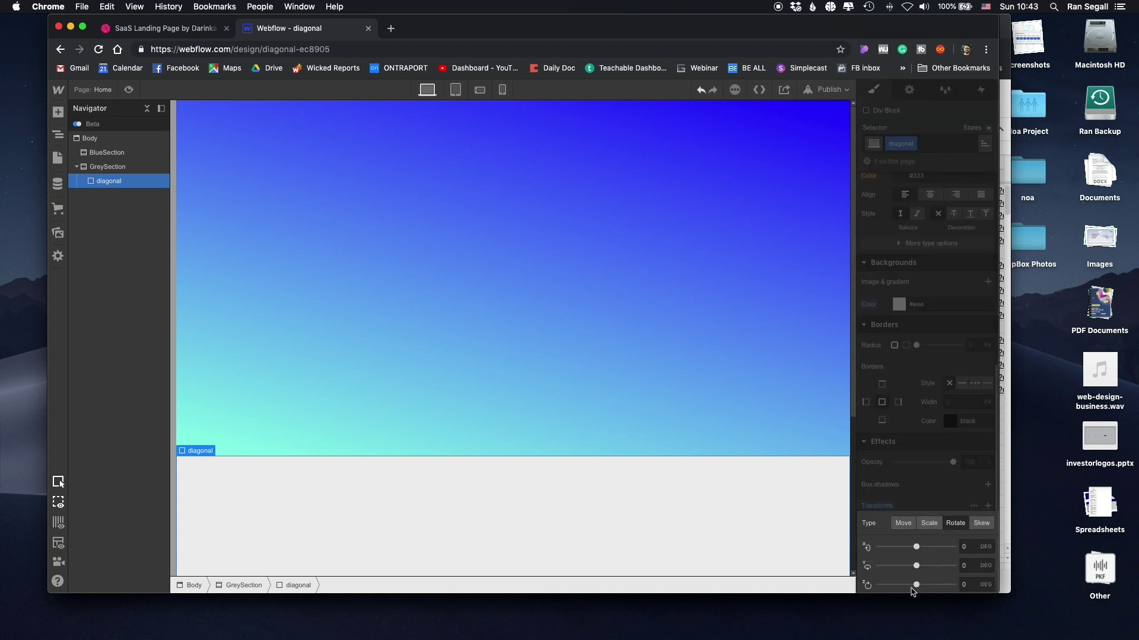
{"action": "left_click_drag", "start_coordinate": [916, 584], "coordinate": [914, 582]}
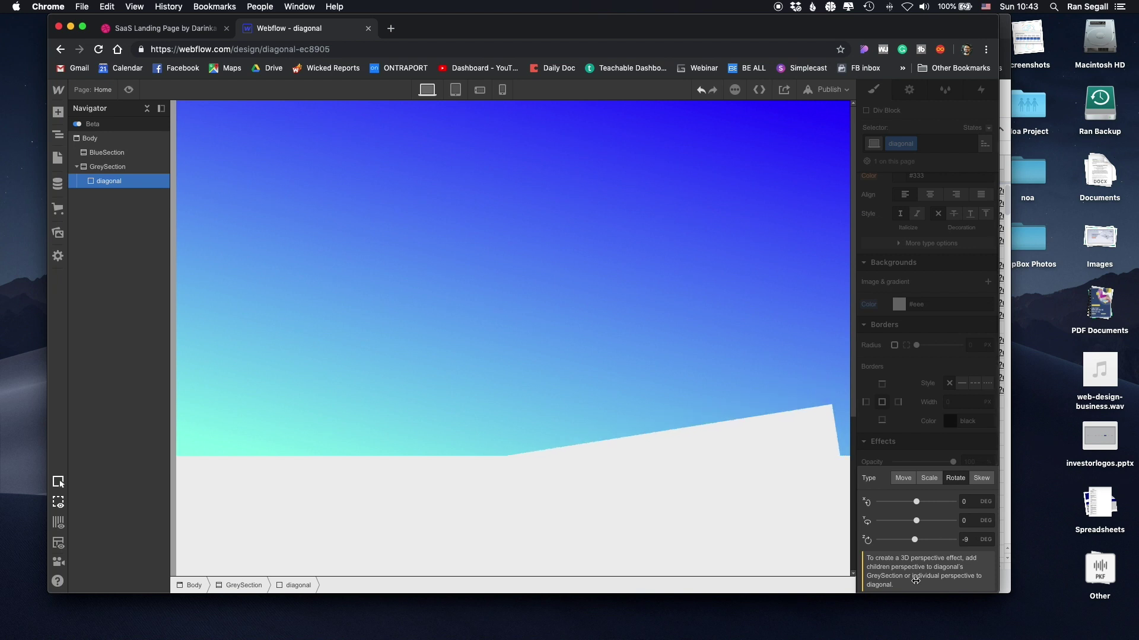
{"action": "left_click", "coordinate": [931, 408]}
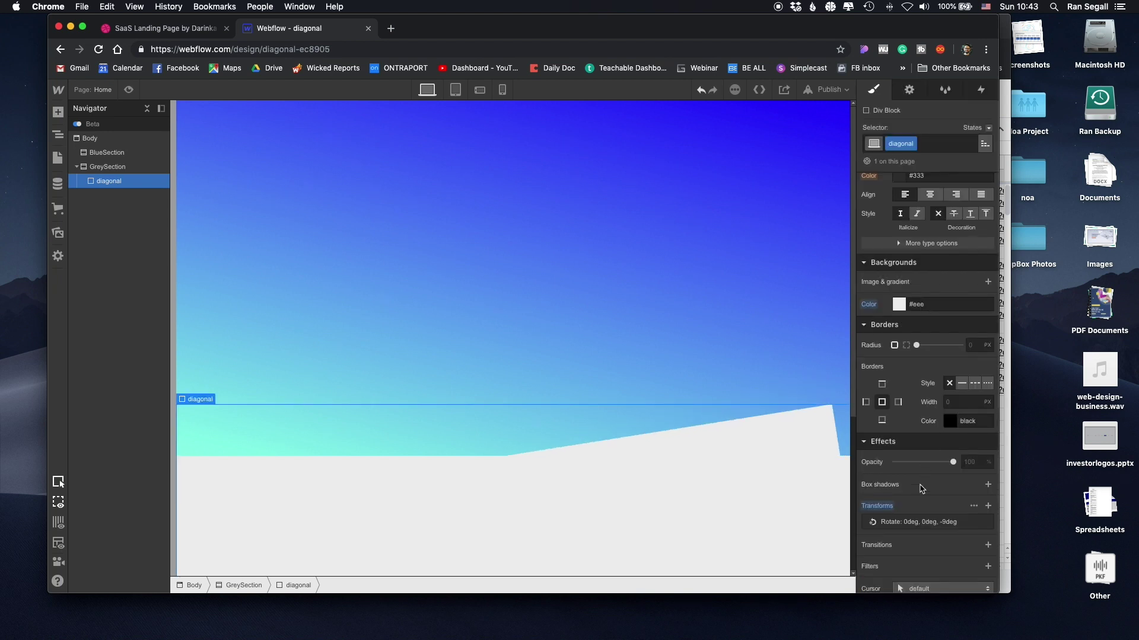
Add a Move transform shifting the diagonal div upward, then preview the page
{"action": "left_click", "coordinate": [988, 505]}
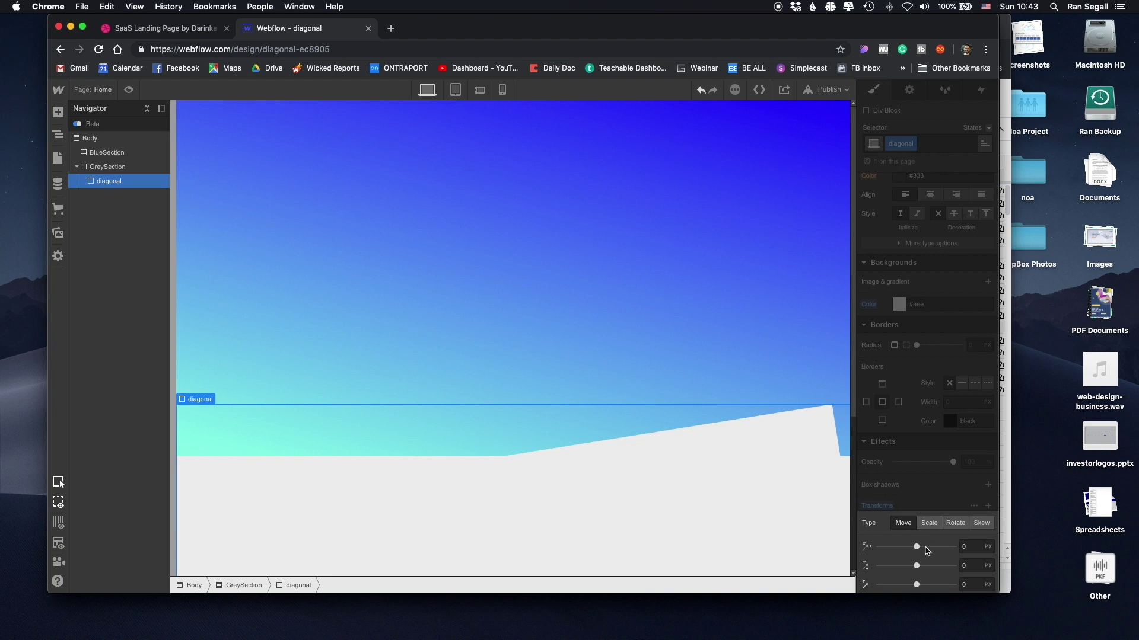
{"action": "left_click_drag", "start_coordinate": [918, 585], "coordinate": [904, 540]}
{"action": "left_click", "coordinate": [915, 442]}
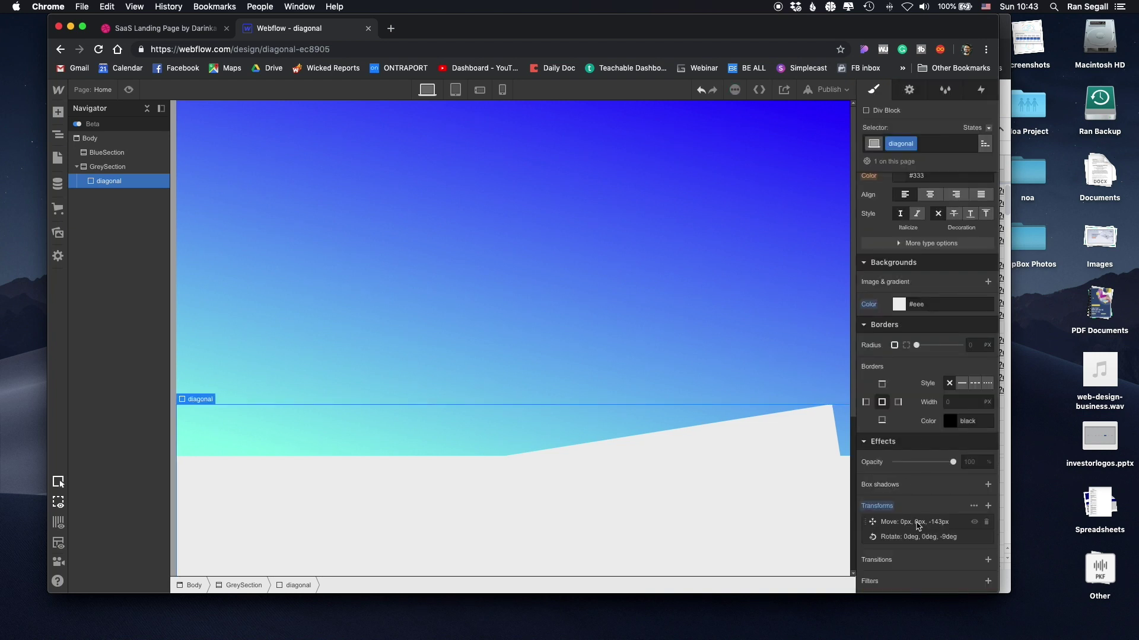
{"action": "left_click", "coordinate": [985, 522]}
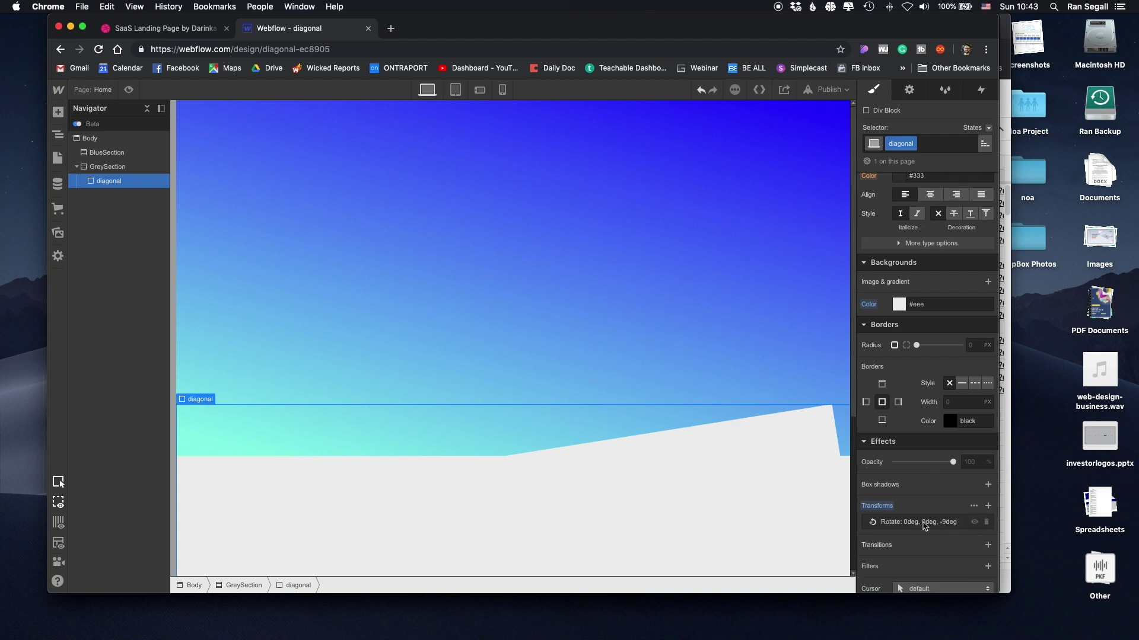
{"action": "left_click", "coordinate": [987, 506]}
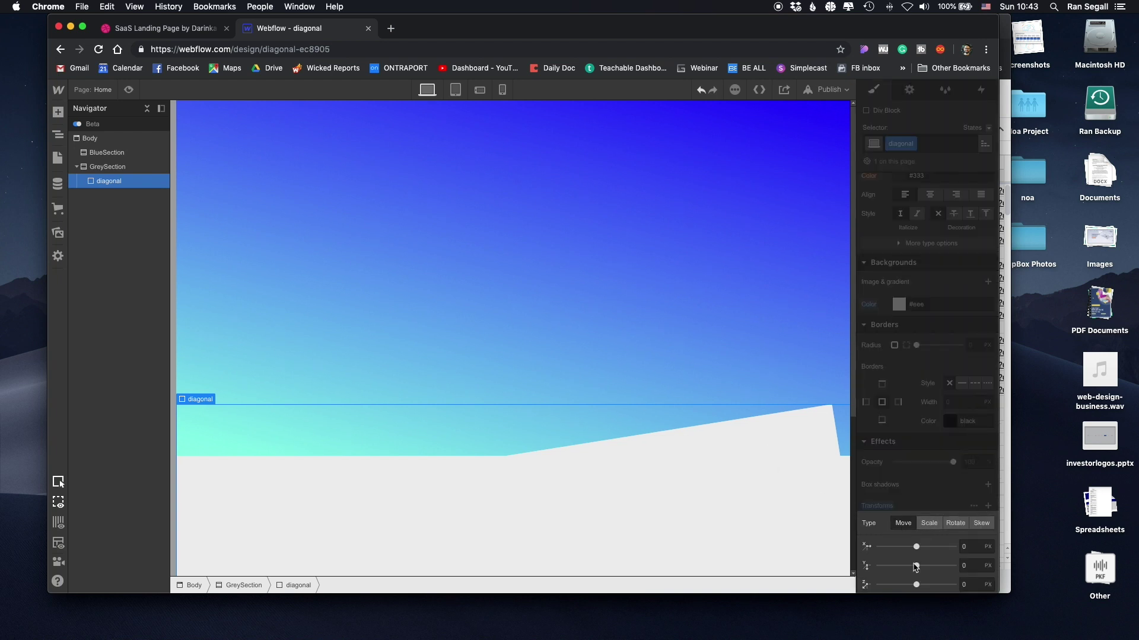
{"action": "left_click_drag", "start_coordinate": [917, 567], "coordinate": [906, 562]}
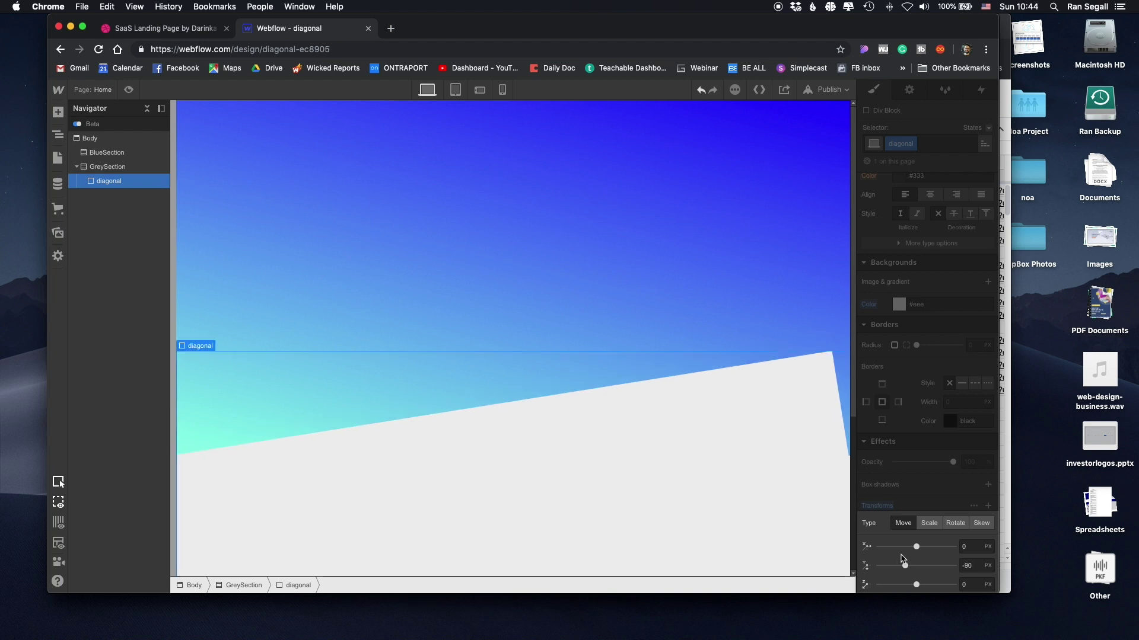
{"action": "left_click", "coordinate": [686, 320]}
{"action": "left_click", "coordinate": [130, 90]}
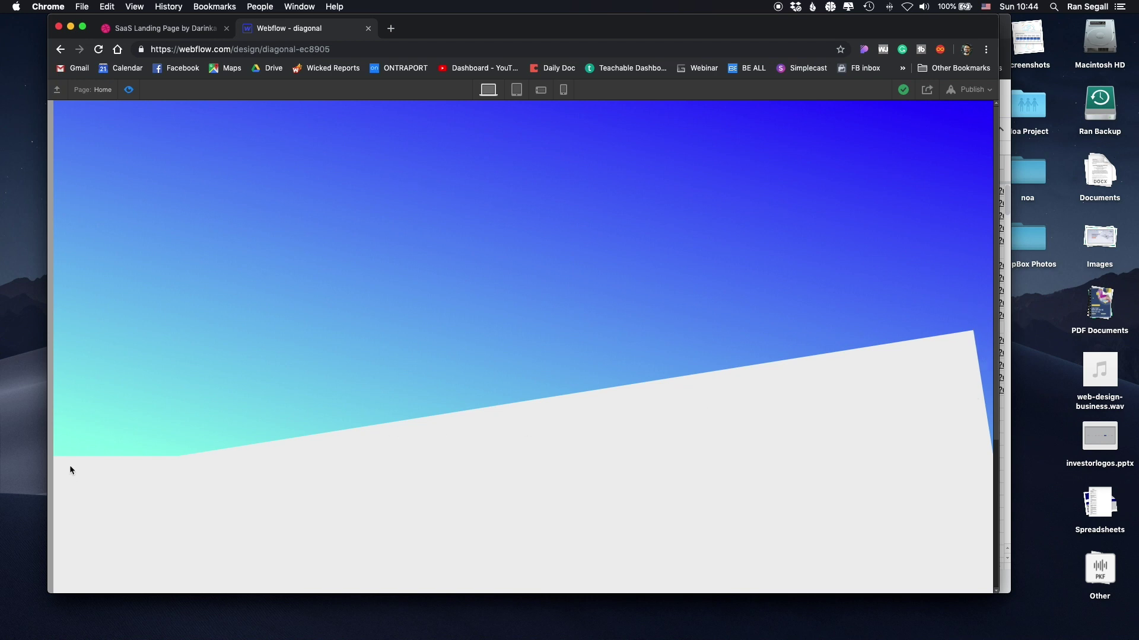
Set the diagonal div's width to 120% and check it in preview
{"action": "left_click", "coordinate": [128, 89]}
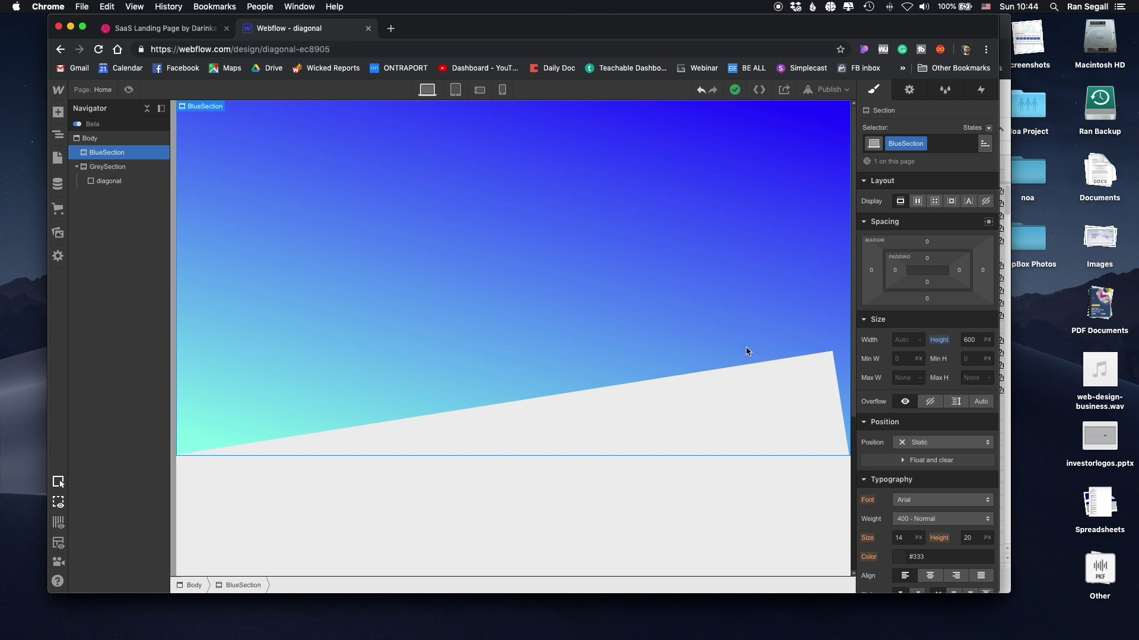
{"action": "left_click", "coordinate": [731, 403]}
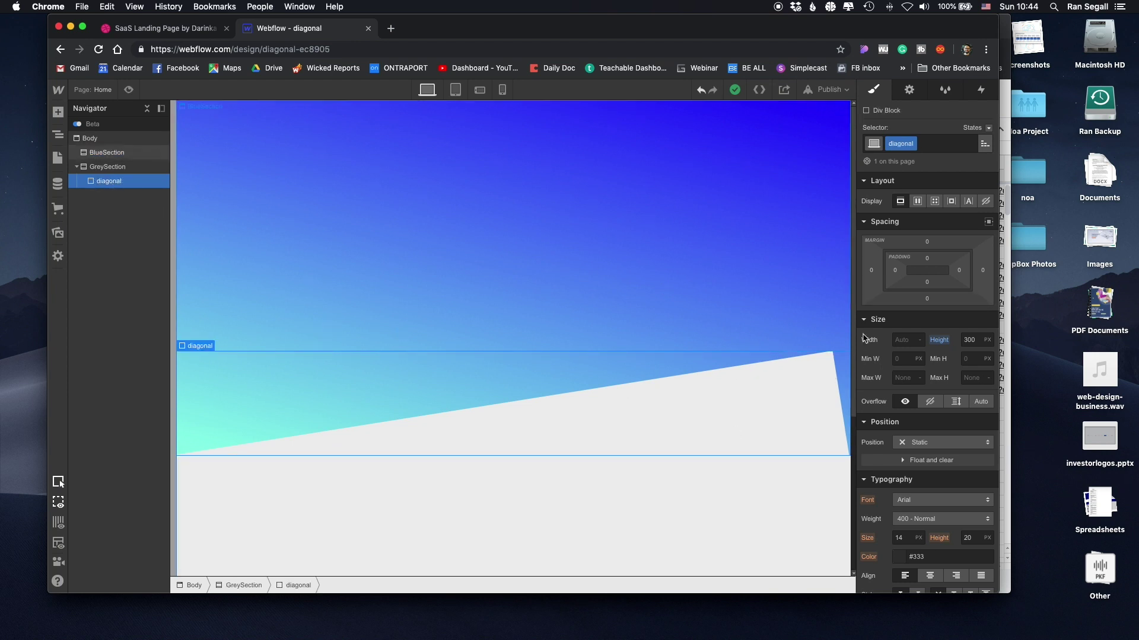
{"action": "left_click", "coordinate": [904, 340]}
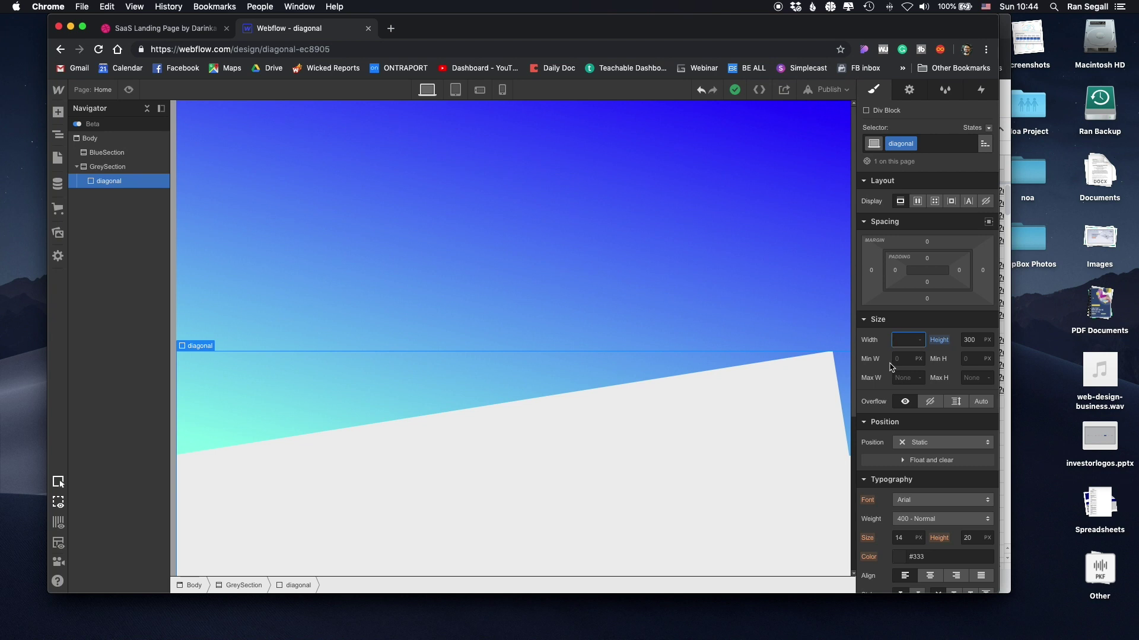
{"action": "type", "text": "120"}
{"action": "left_click", "coordinate": [129, 89]}
{"action": "left_click", "coordinate": [129, 90]}
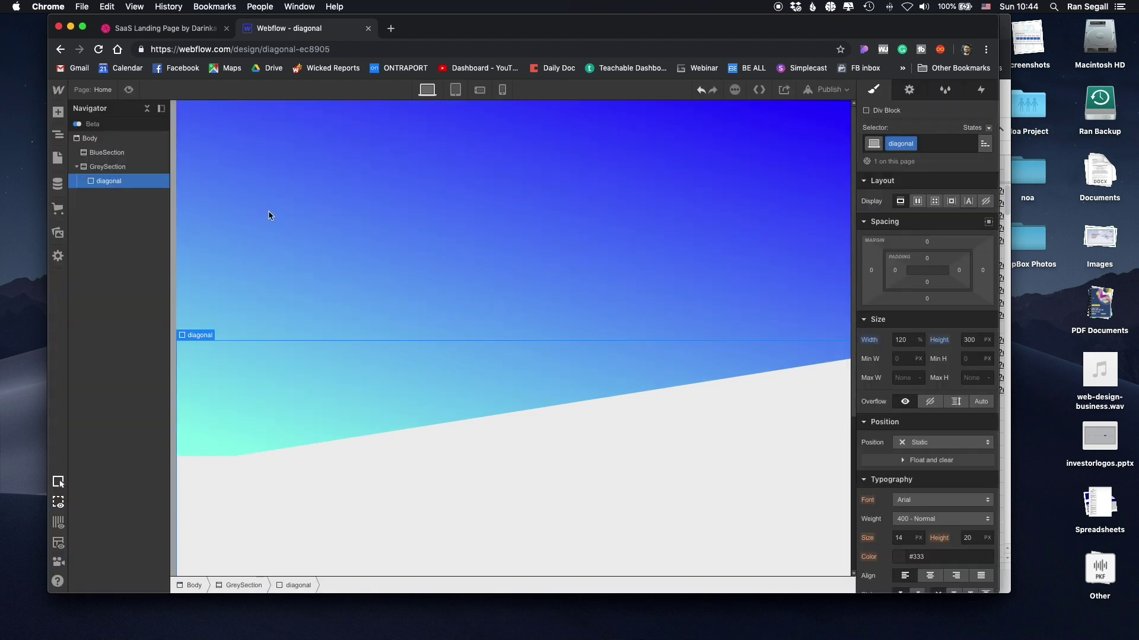
Move the diagonal div further up to -162px on Y and preview again
{"action": "scroll", "coordinate": [903, 490], "scroll_direction": "down", "scroll_amount": 10}
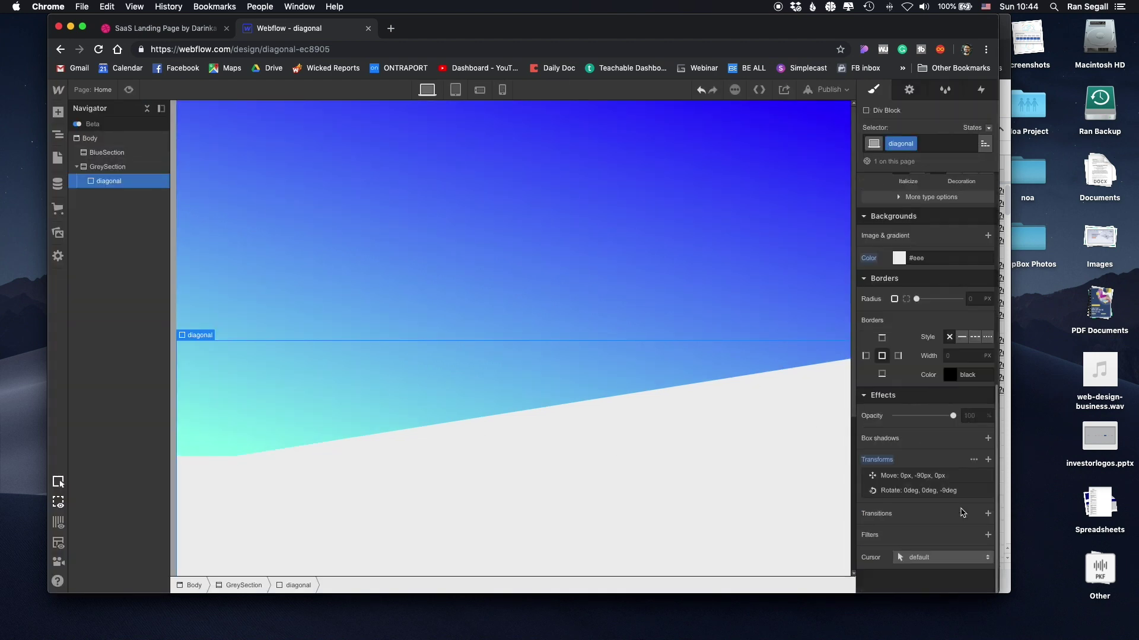
{"action": "left_click", "coordinate": [918, 477]}
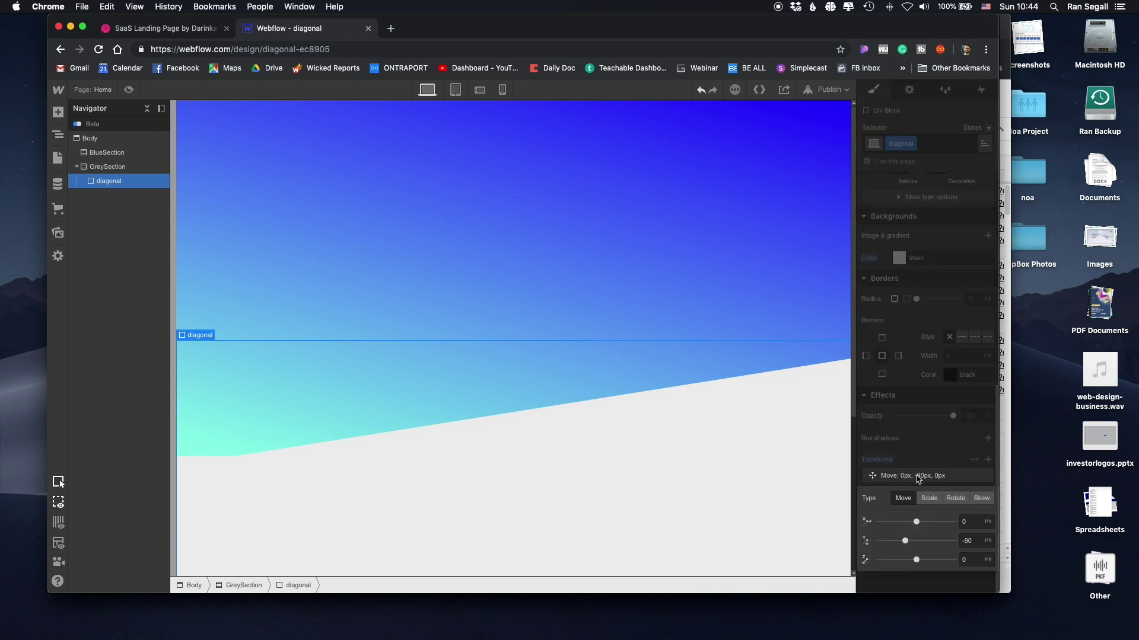
{"action": "left_click_drag", "start_coordinate": [904, 542], "coordinate": [896, 543]}
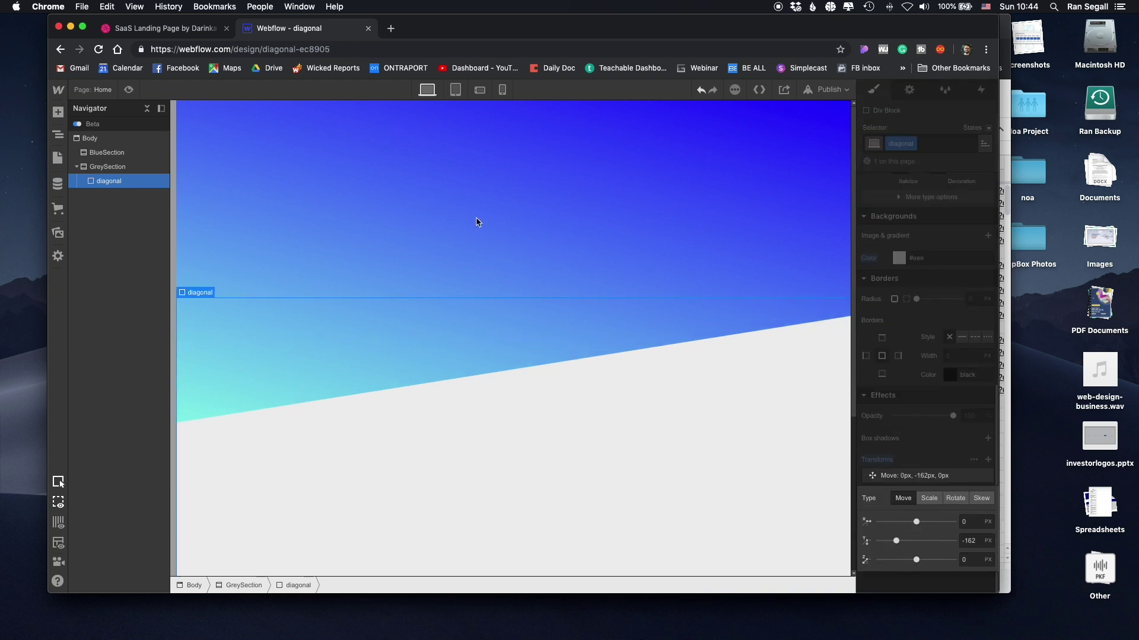
{"action": "left_click", "coordinate": [129, 89]}
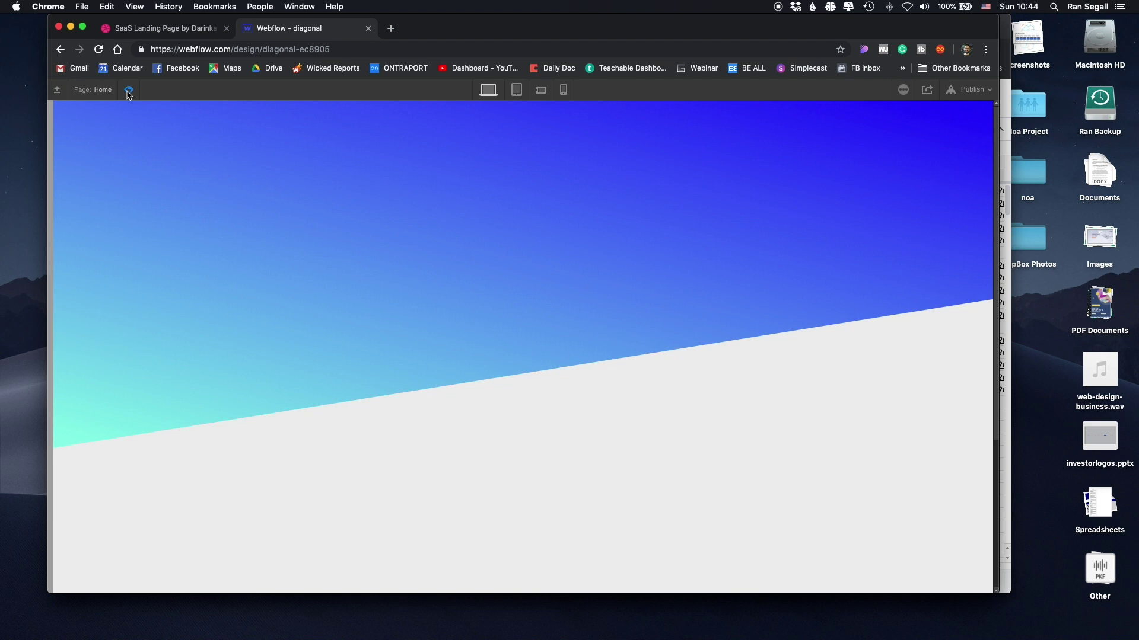
{"action": "left_click", "coordinate": [128, 91]}
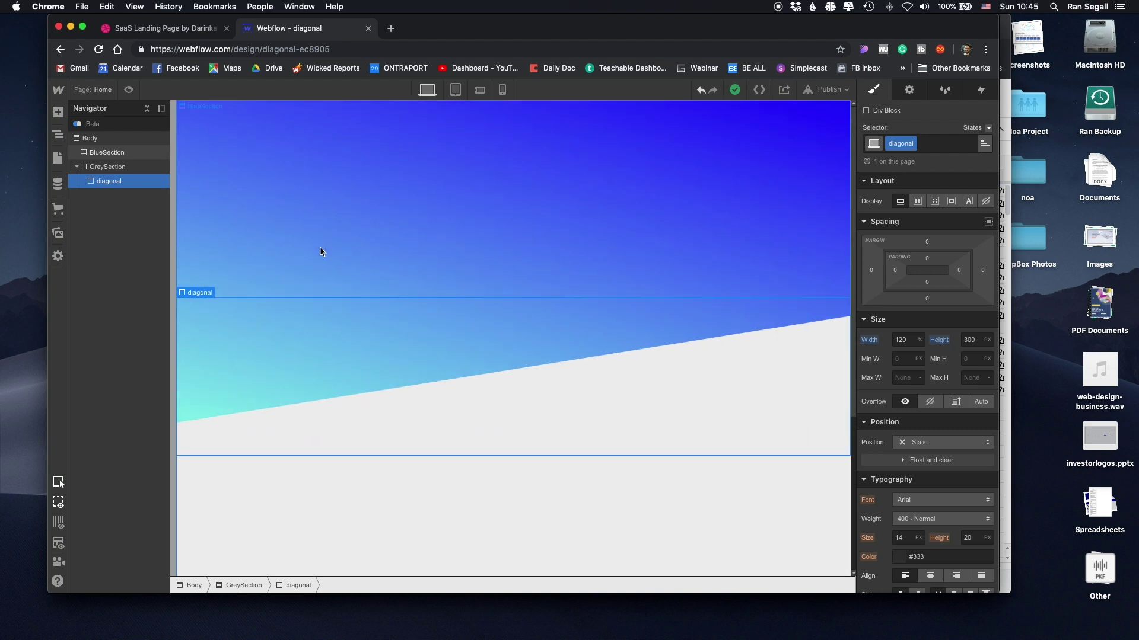
Collapse GreySection's children in the Navigator
{"action": "left_click", "coordinate": [76, 166]}
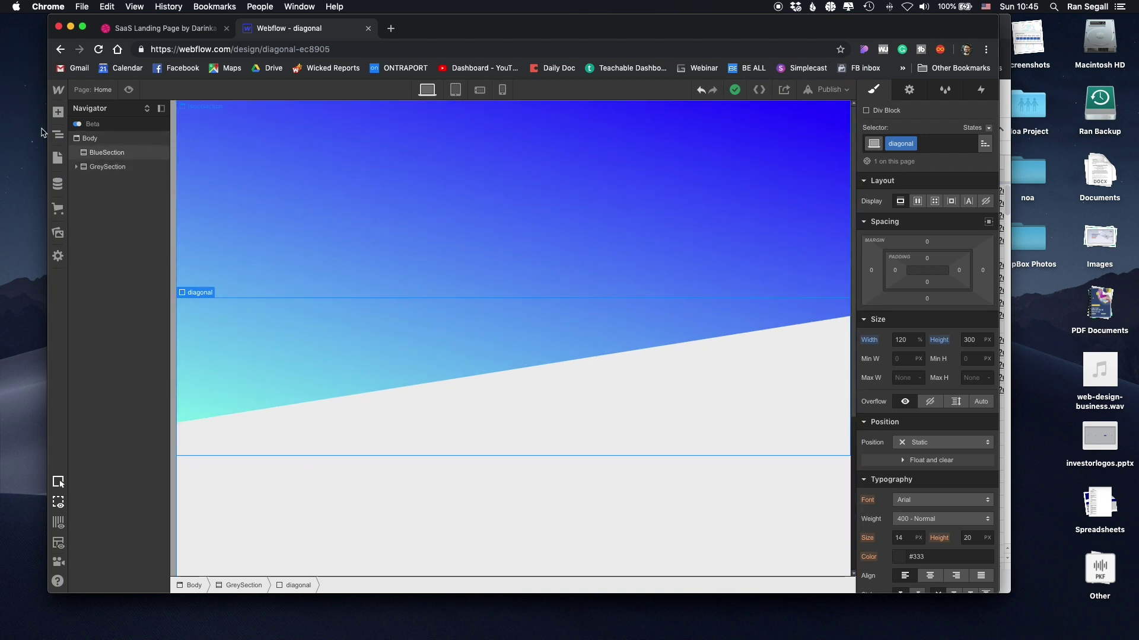
Add a PageWrapper div under Body and move BlueSection and GreySection into it
{"action": "left_click", "coordinate": [57, 113]}
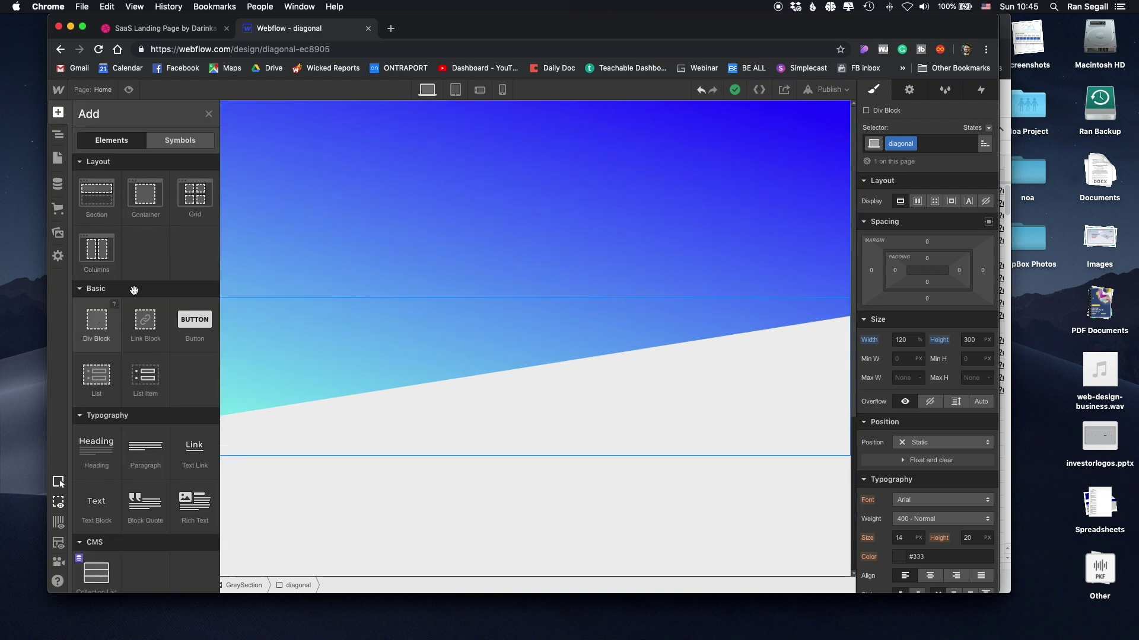
{"action": "left_click_drag", "start_coordinate": [97, 323], "coordinate": [129, 139]}
{"action": "left_click", "coordinate": [896, 144]}
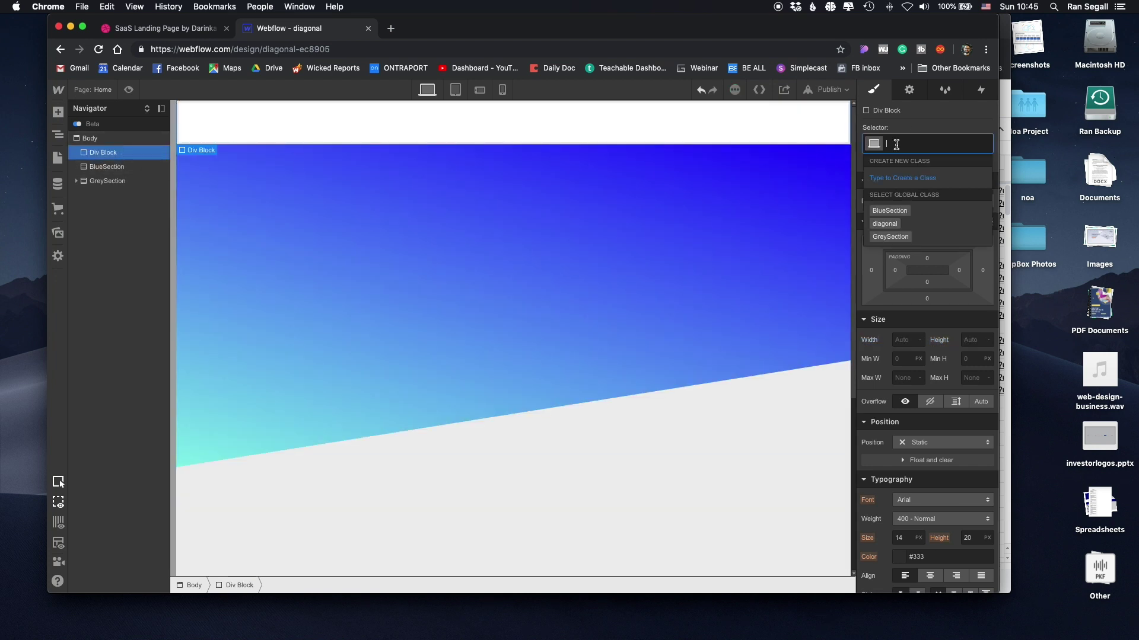
{"action": "type", "text": "PageW"}
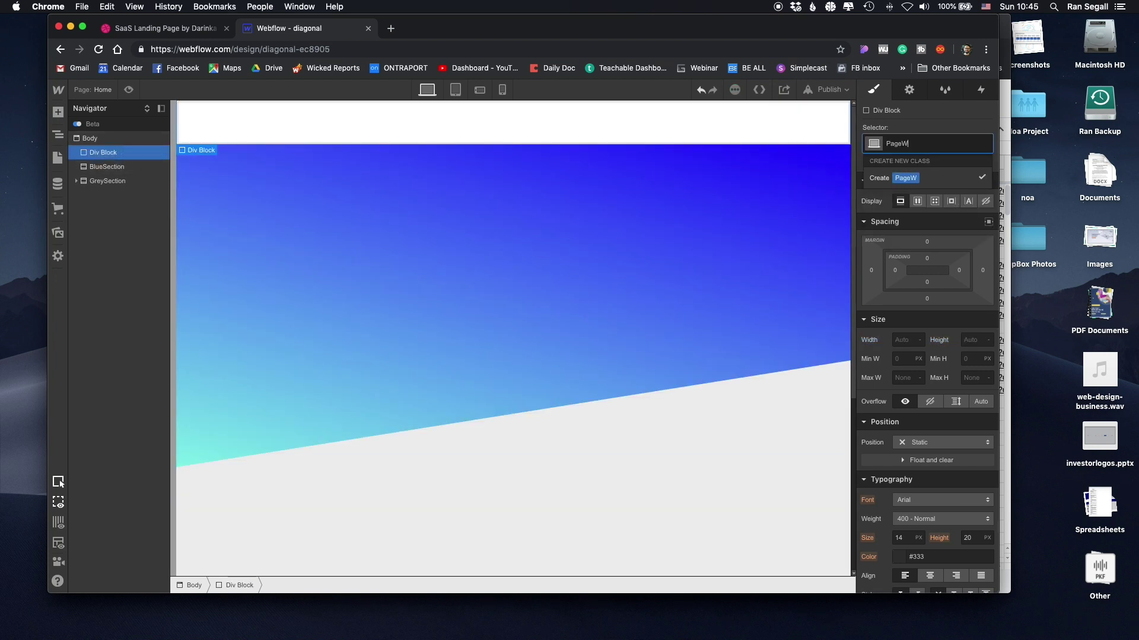
{"action": "type", "text": "rapper"}
{"action": "key", "text": "Return"}
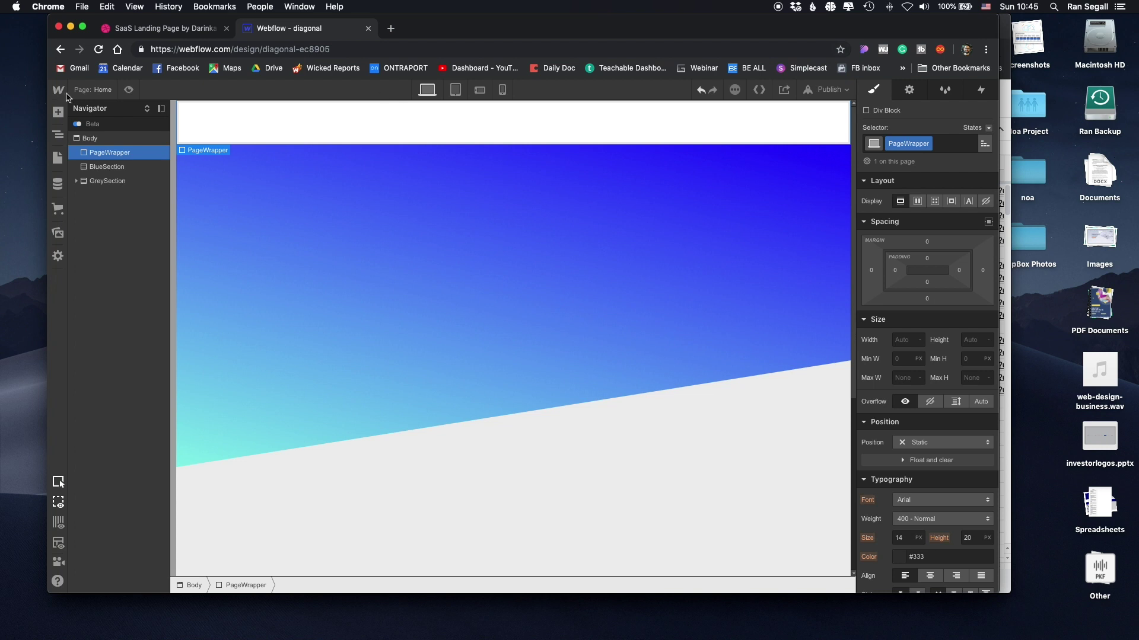
{"action": "left_click_drag", "start_coordinate": [95, 172], "coordinate": [120, 166]}
{"action": "left_click", "coordinate": [132, 179]}
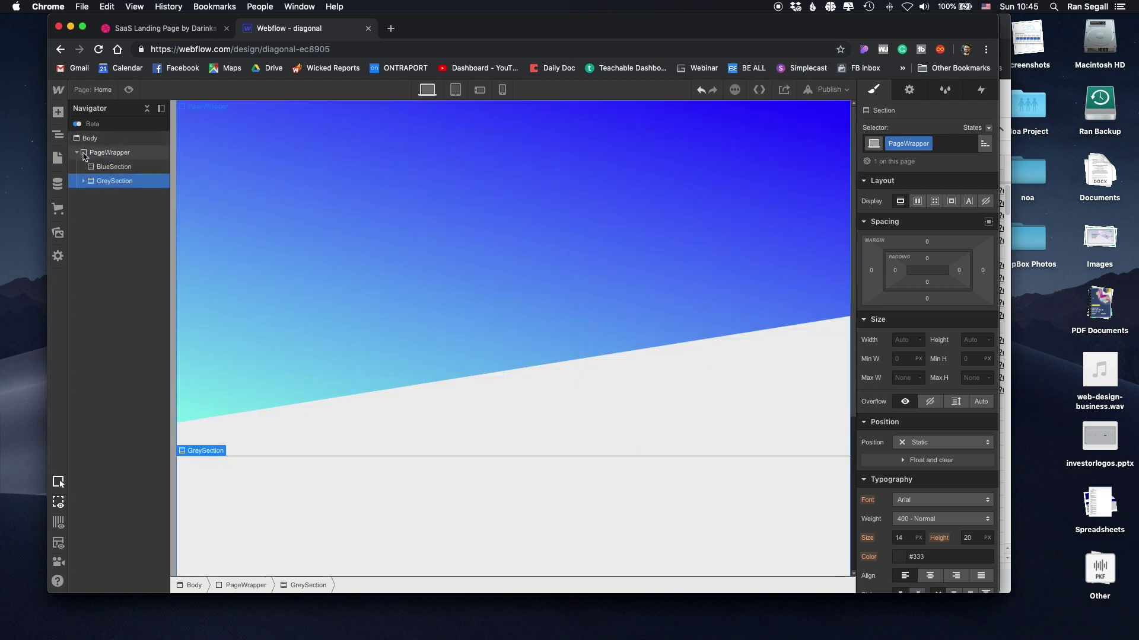
{"action": "left_click", "coordinate": [127, 156]}
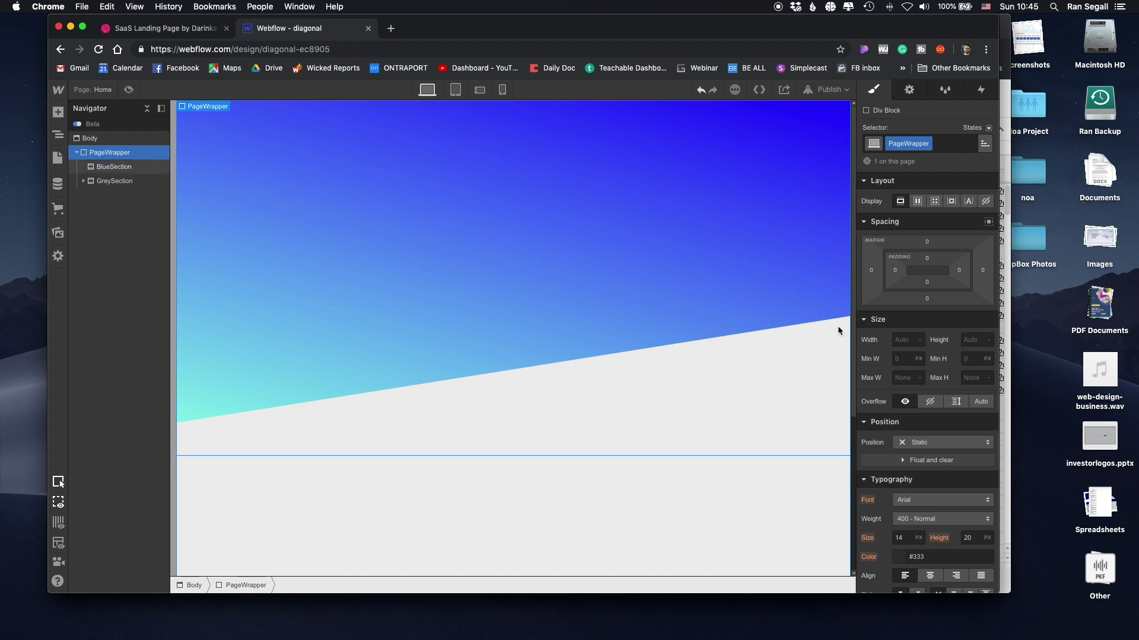
Set PageWrapper to 100% width with overflow hidden
{"action": "left_click", "coordinate": [900, 343]}
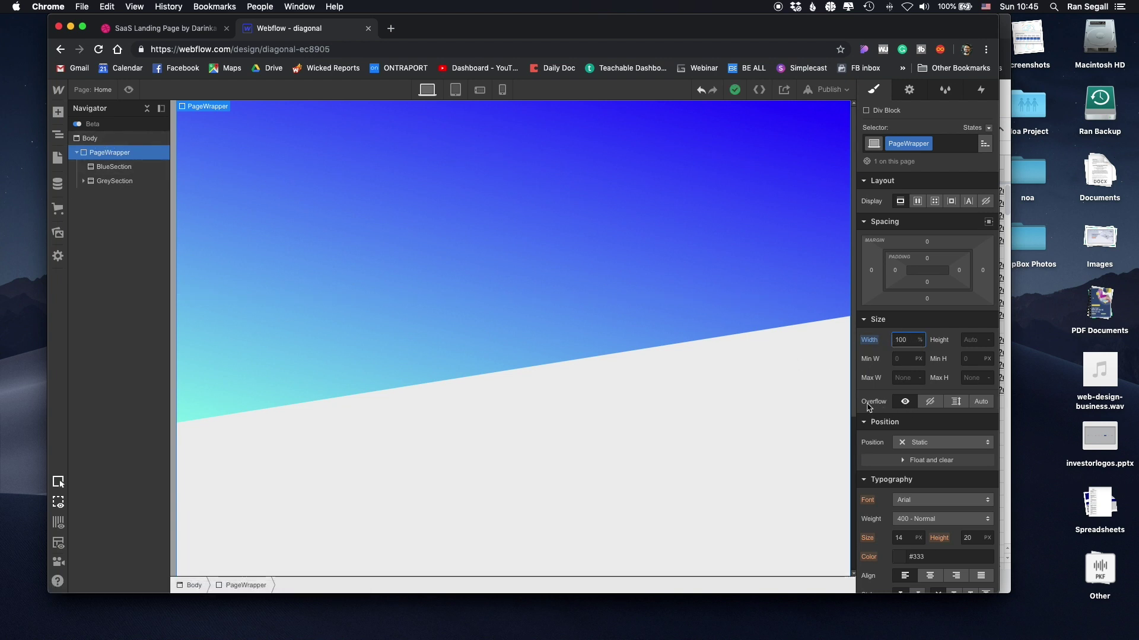
{"action": "left_click", "coordinate": [930, 403]}
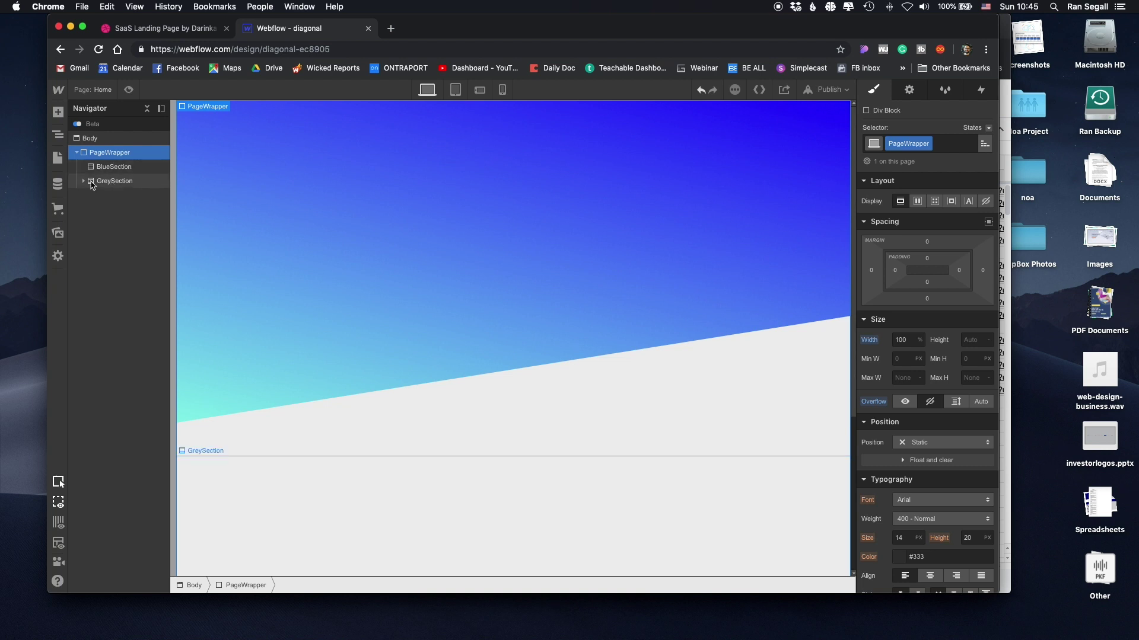
{"action": "left_click", "coordinate": [84, 181]}
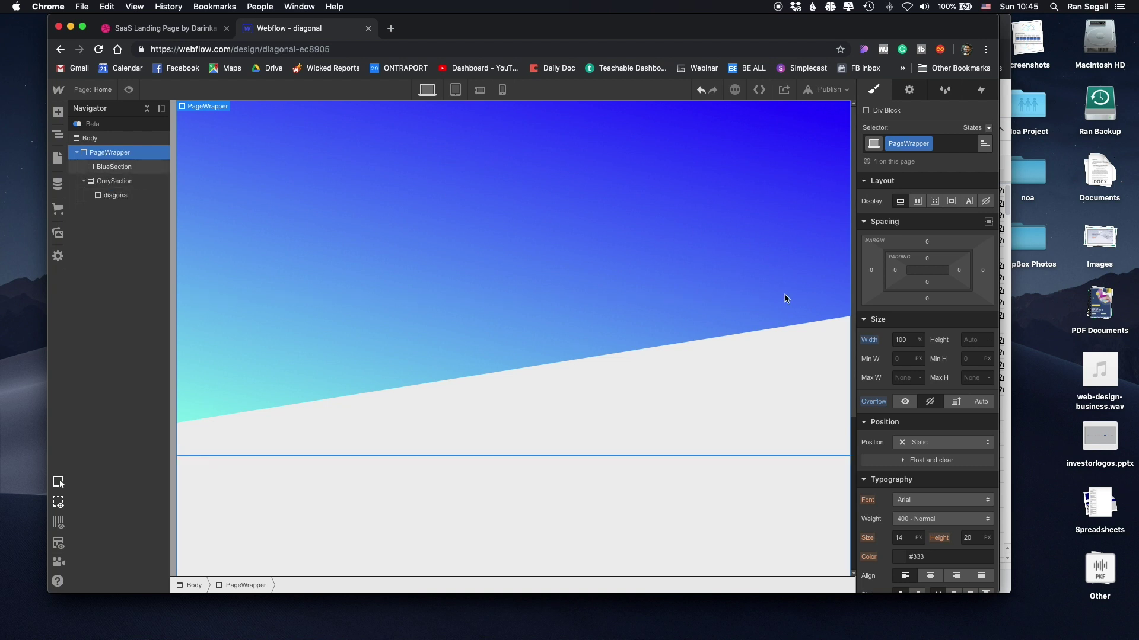
{"action": "left_click", "coordinate": [77, 153]}
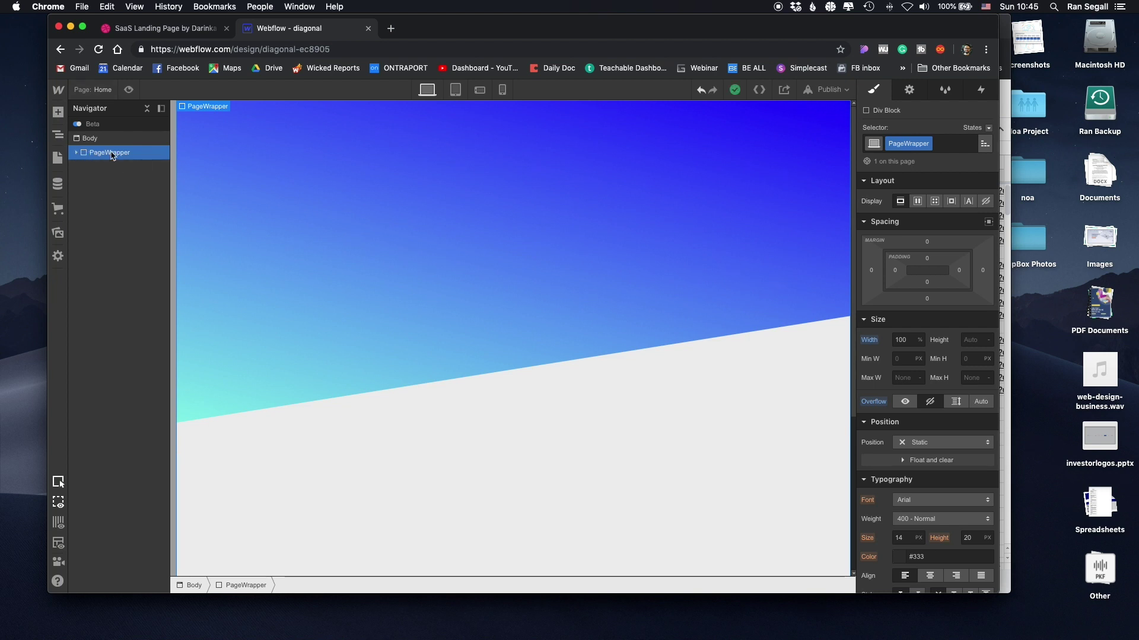
{"action": "scroll", "coordinate": [478, 259], "scroll_direction": "down", "scroll_amount": 3}
{"action": "scroll", "coordinate": [474, 240], "scroll_direction": "up", "scroll_amount": 1}
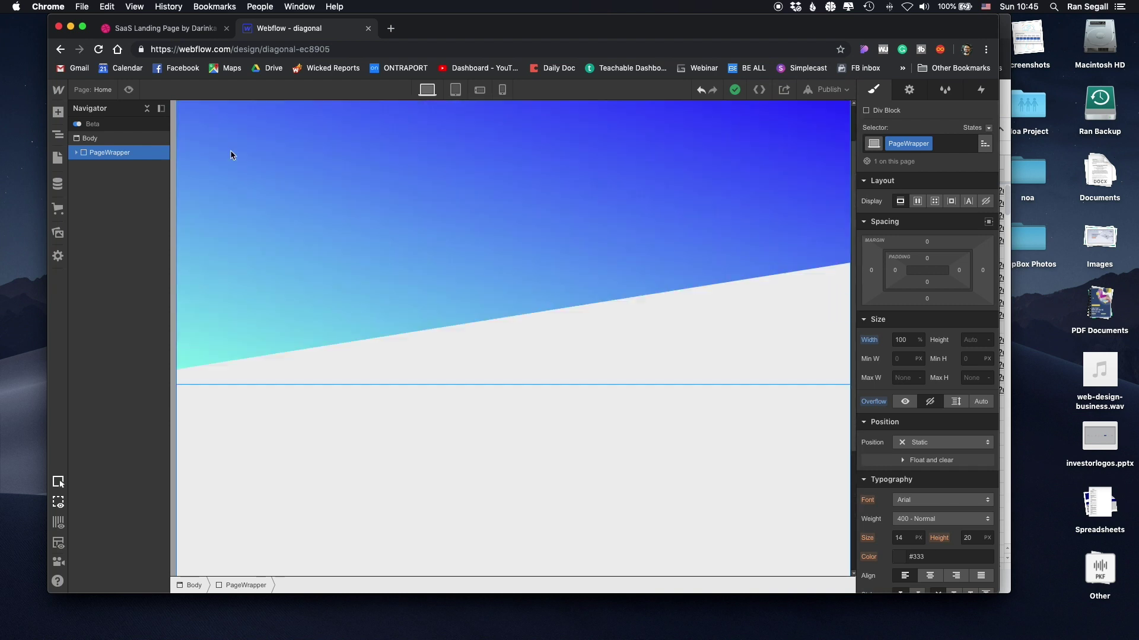
{"action": "scroll", "coordinate": [231, 155], "scroll_direction": "down", "scroll_amount": 5}
{"action": "scroll", "coordinate": [236, 172], "scroll_direction": "up", "scroll_amount": 8}
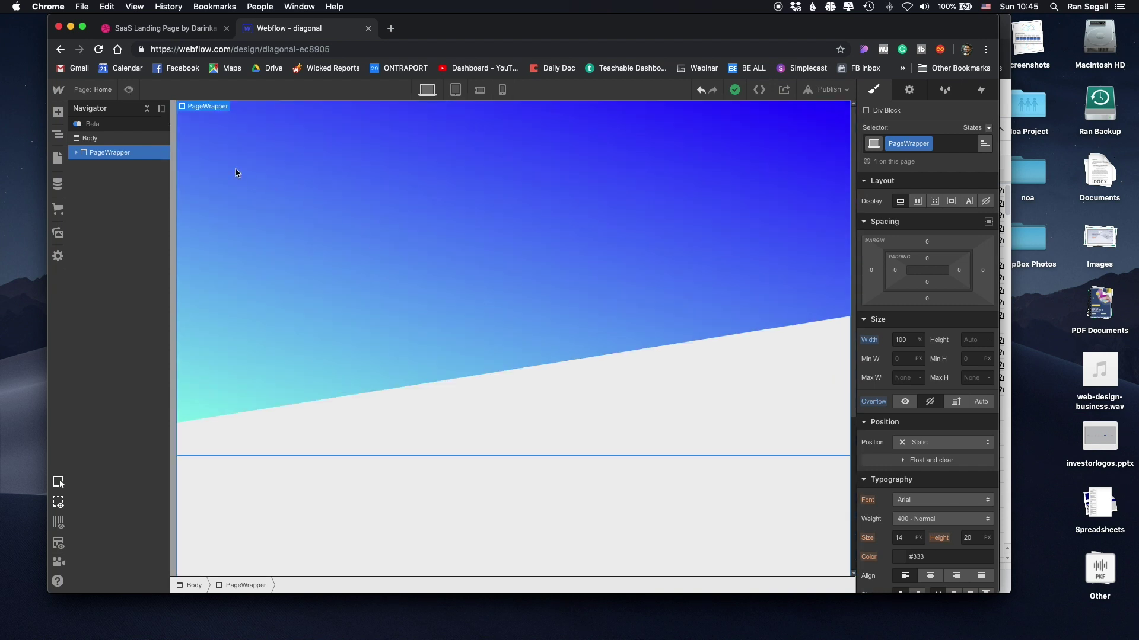
{"action": "left_click", "coordinate": [129, 90]}
{"action": "scroll", "coordinate": [373, 314], "scroll_direction": "down", "scroll_amount": 4}
{"action": "scroll", "coordinate": [309, 177], "scroll_direction": "up", "scroll_amount": 4}
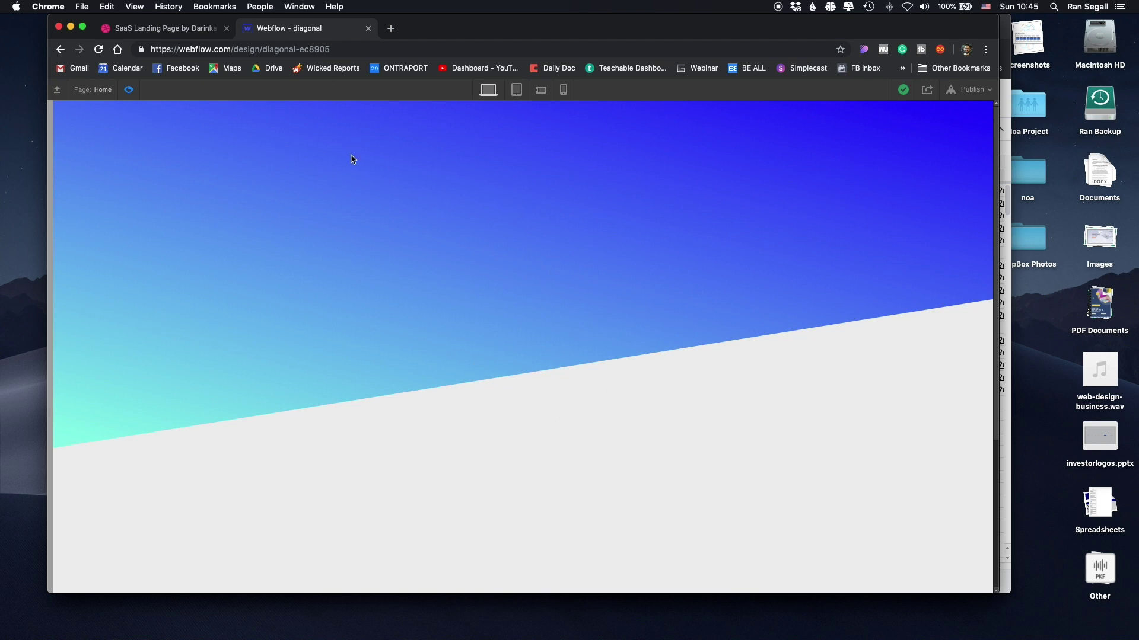
{"action": "scroll", "coordinate": [480, 346], "scroll_direction": "down", "scroll_amount": 4}
{"action": "scroll", "coordinate": [483, 346], "scroll_direction": "up", "scroll_amount": 4}
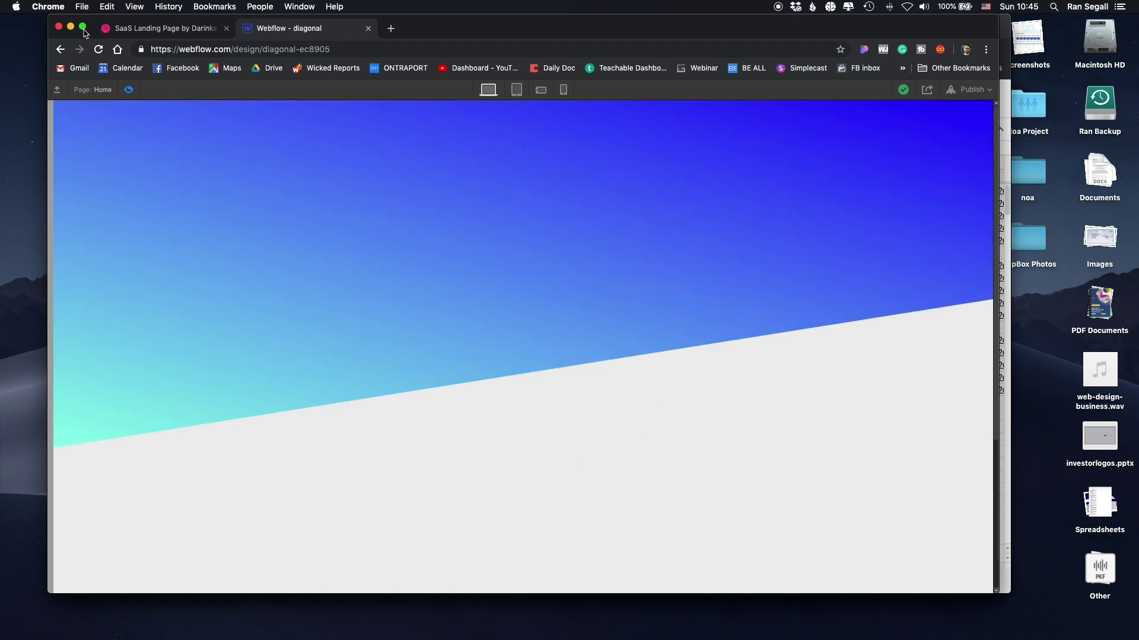
{"action": "left_click", "coordinate": [130, 90]}
{"action": "left_click", "coordinate": [788, 352]}
{"action": "scroll", "coordinate": [972, 504], "scroll_direction": "down", "scroll_amount": 8}
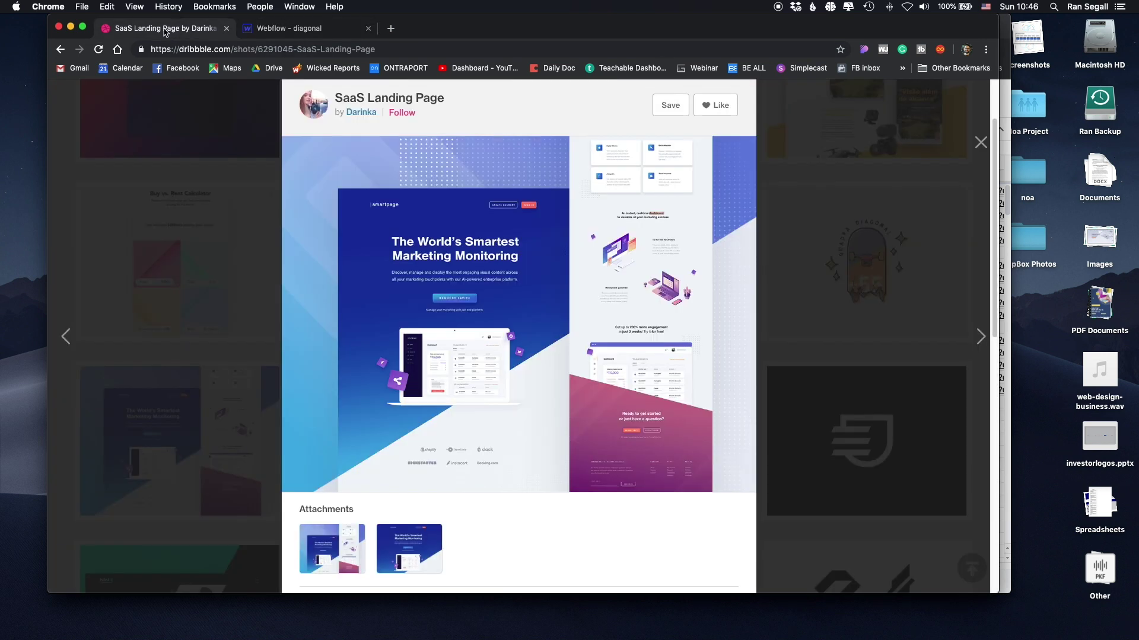
{"action": "left_click", "coordinate": [168, 31]}
{"action": "left_click", "coordinate": [188, 304]}
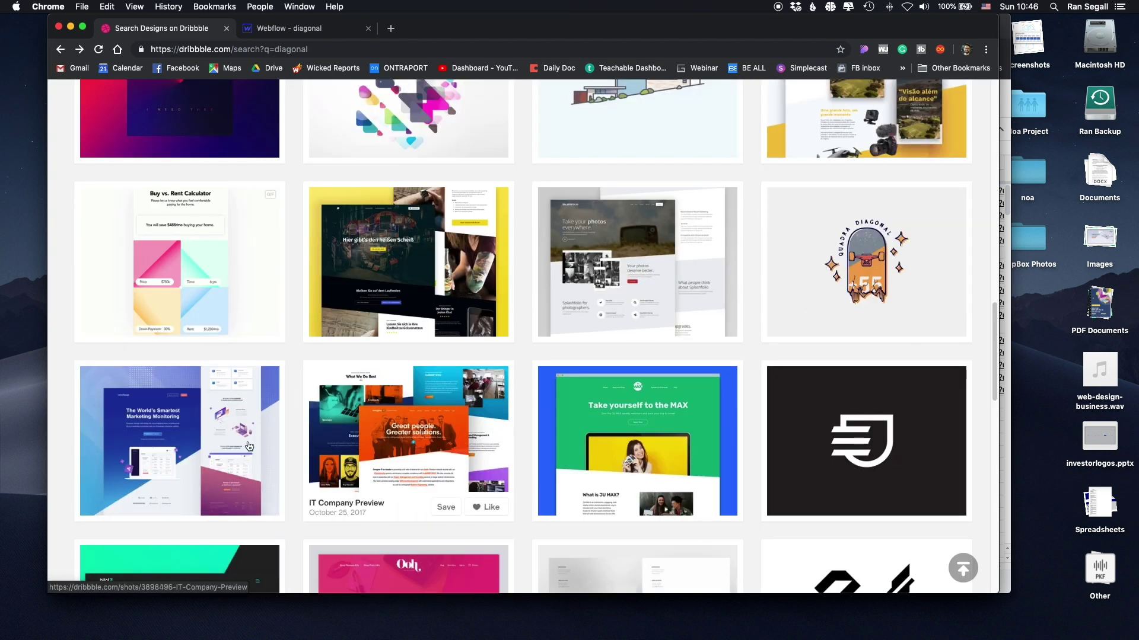
{"action": "left_click", "coordinate": [390, 473]}
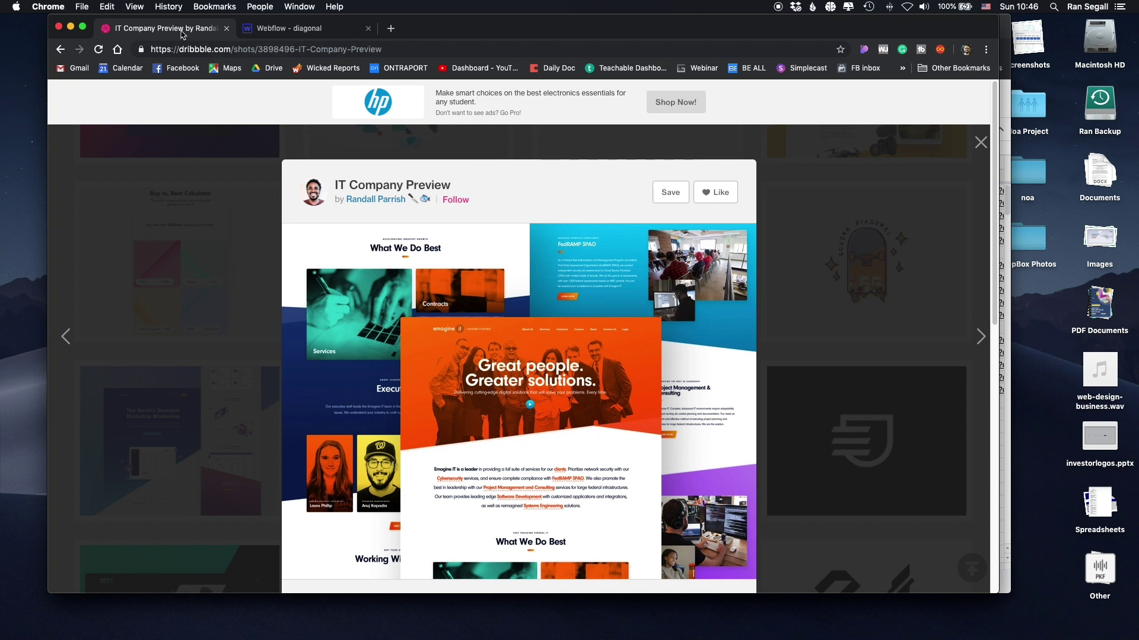
{"action": "left_click", "coordinate": [332, 28]}
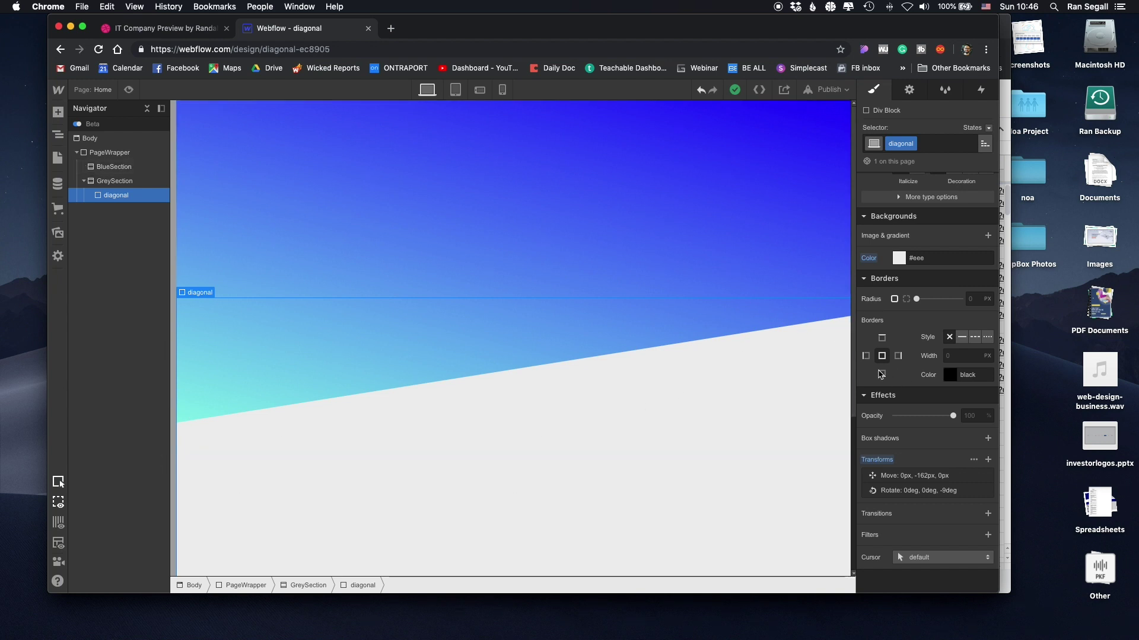
{"action": "scroll", "coordinate": [927, 356], "scroll_direction": "up", "scroll_amount": 10}
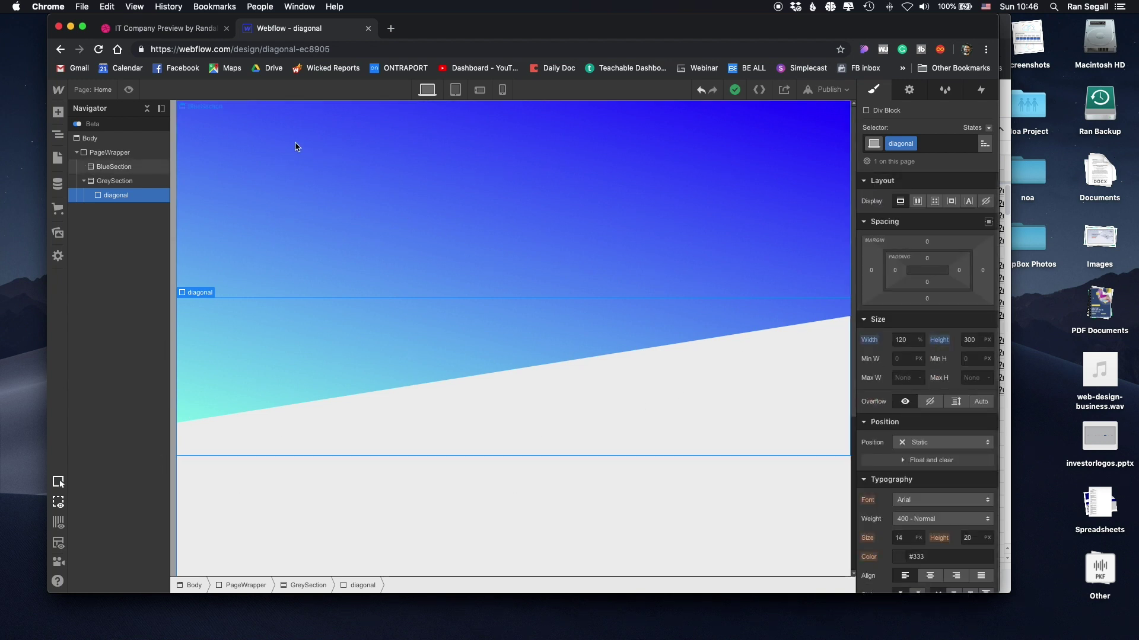